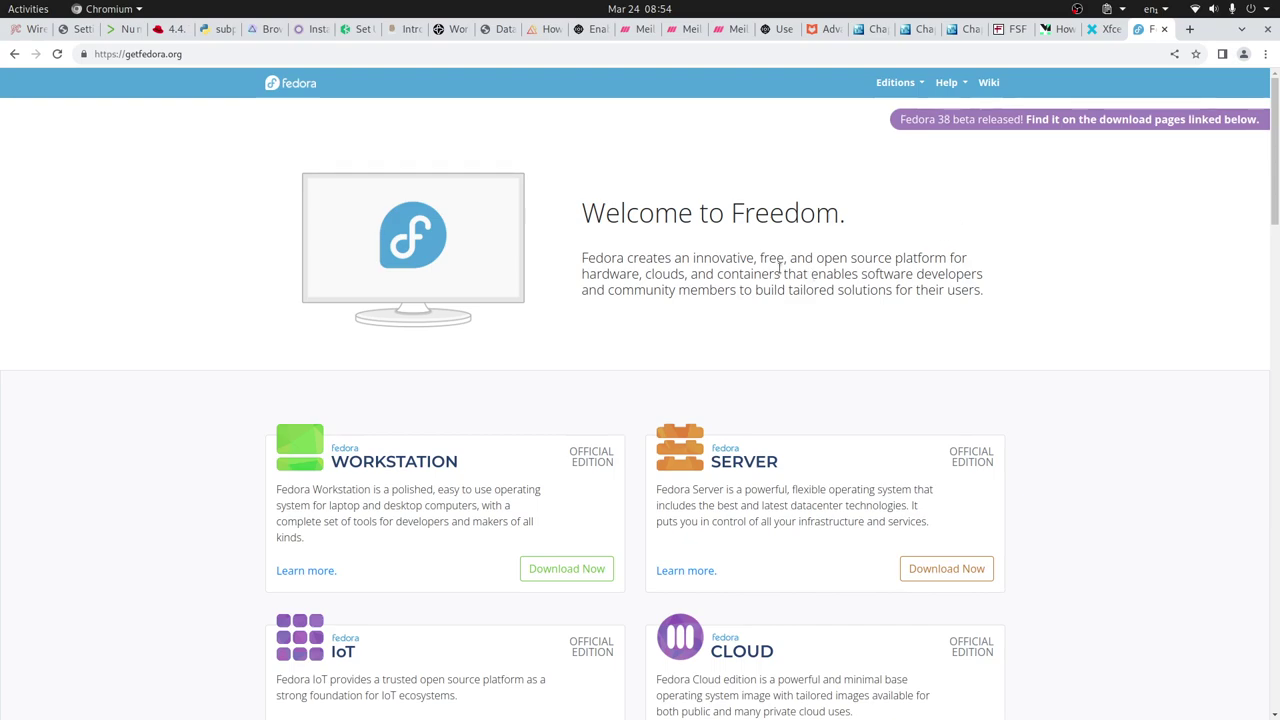
Look through the Fedora editions and open the Fedora Spins site
{"action": "scroll", "coordinate": [697, 283], "scroll_direction": "down", "scroll_amount": 3}
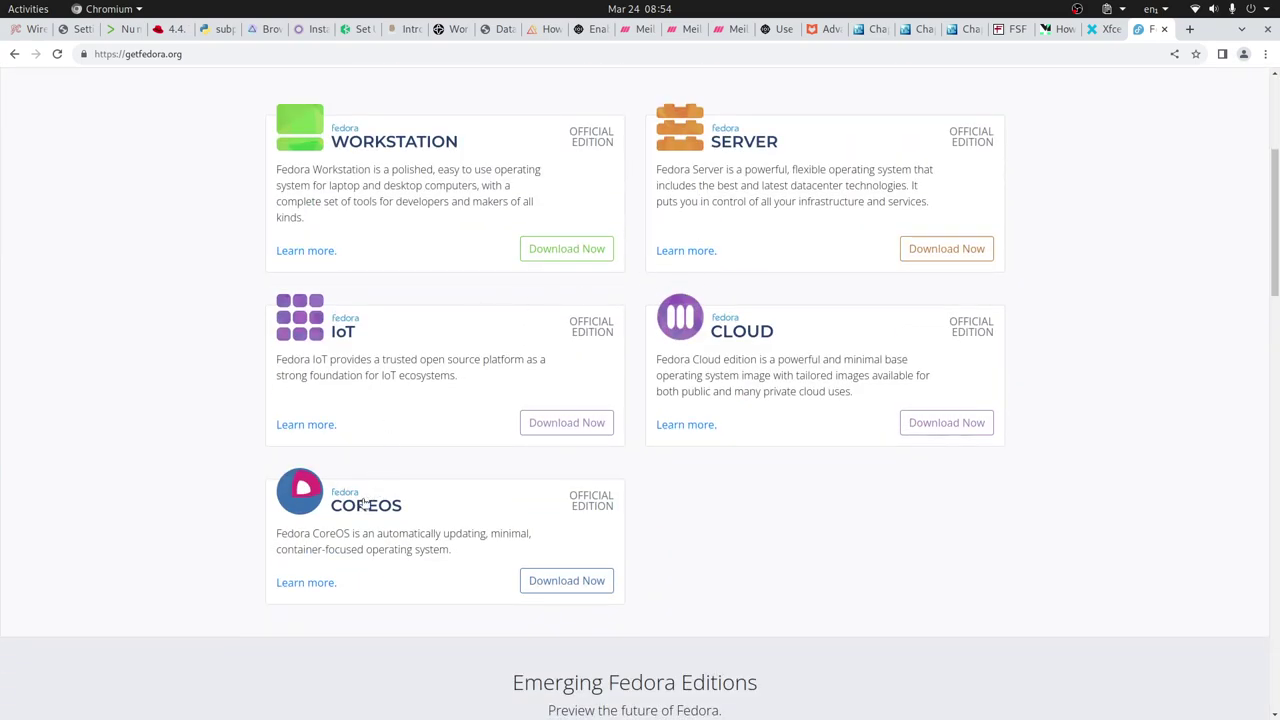
{"action": "scroll", "coordinate": [600, 418], "scroll_direction": "down", "scroll_amount": 5}
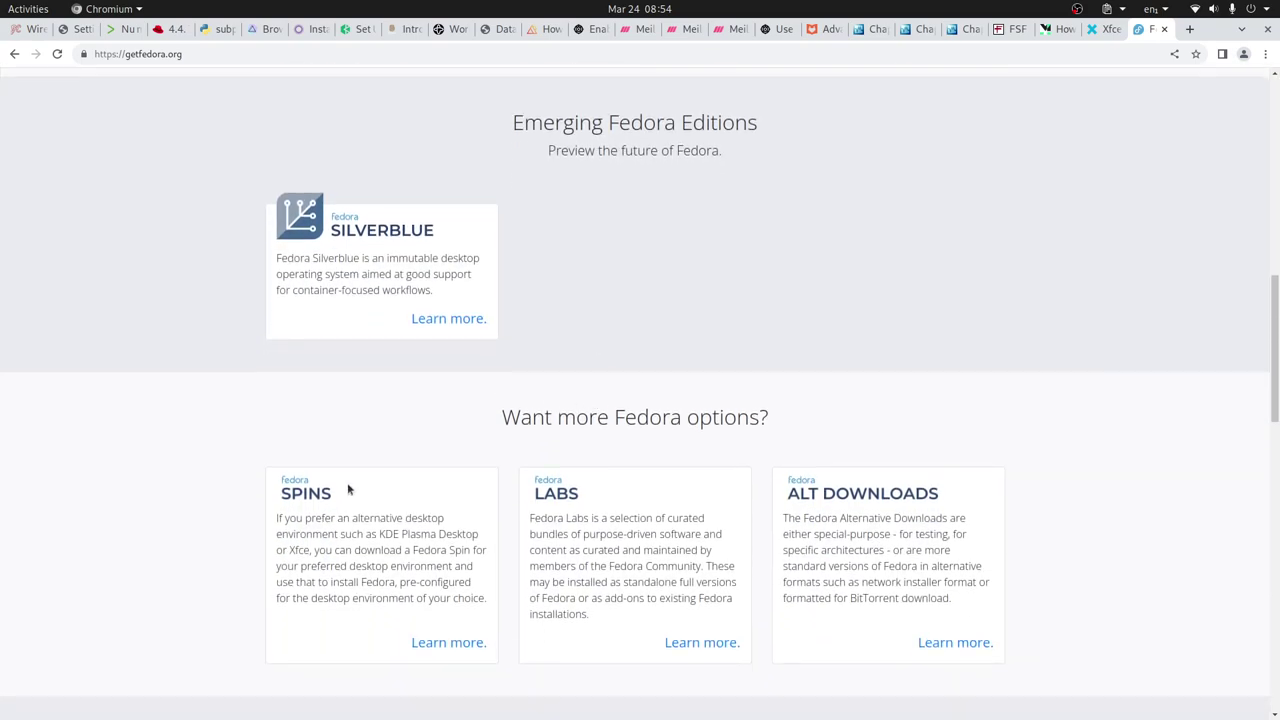
{"action": "scroll", "coordinate": [347, 482], "scroll_direction": "down", "scroll_amount": 2}
{"action": "left_click", "coordinate": [300, 337]}
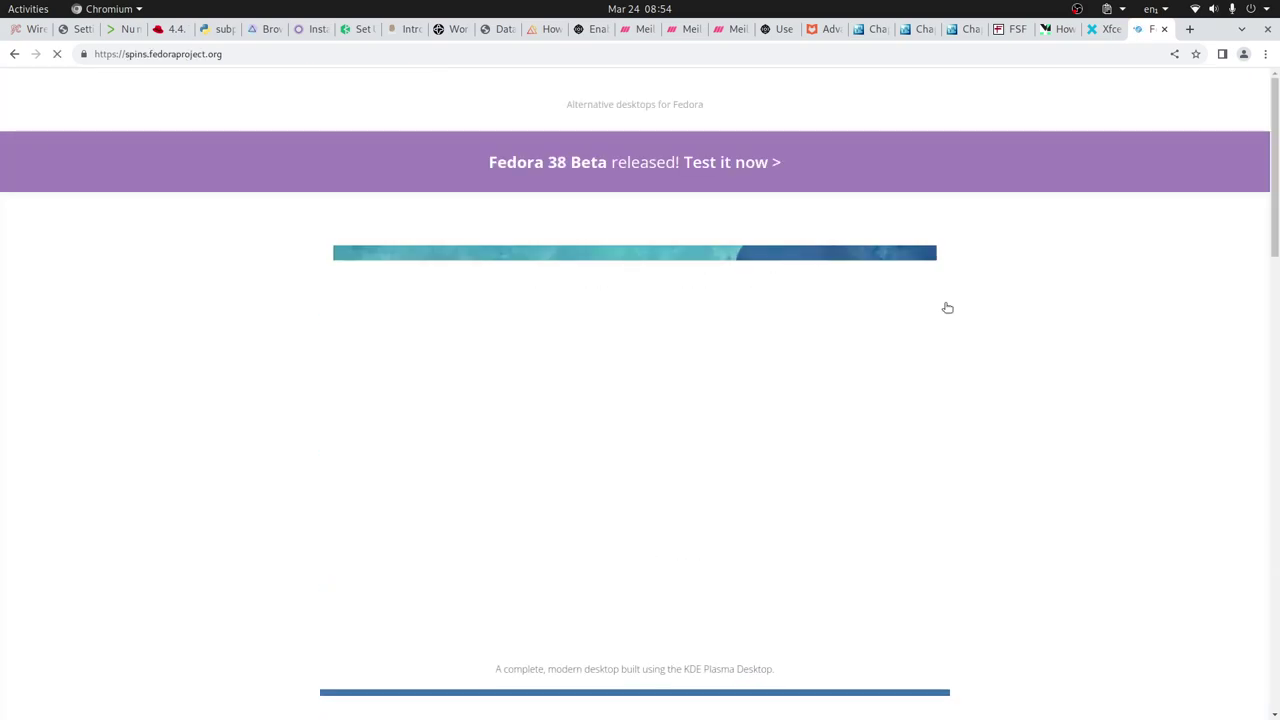
Open the Xfce Desktop spin and look over its description, download section and desktop screenshot
{"action": "scroll", "coordinate": [1051, 316], "scroll_direction": "down", "scroll_amount": 5}
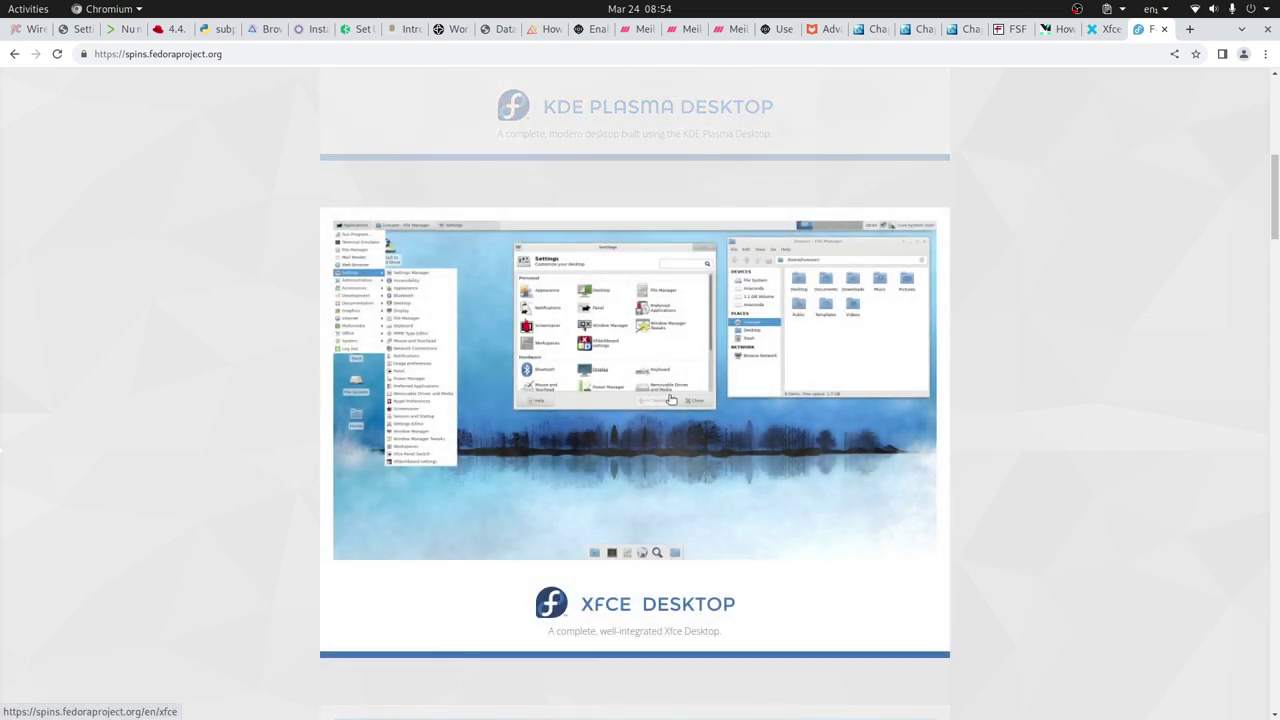
{"action": "left_click", "coordinate": [671, 399]}
{"action": "scroll", "coordinate": [818, 411], "scroll_direction": "down", "scroll_amount": 7}
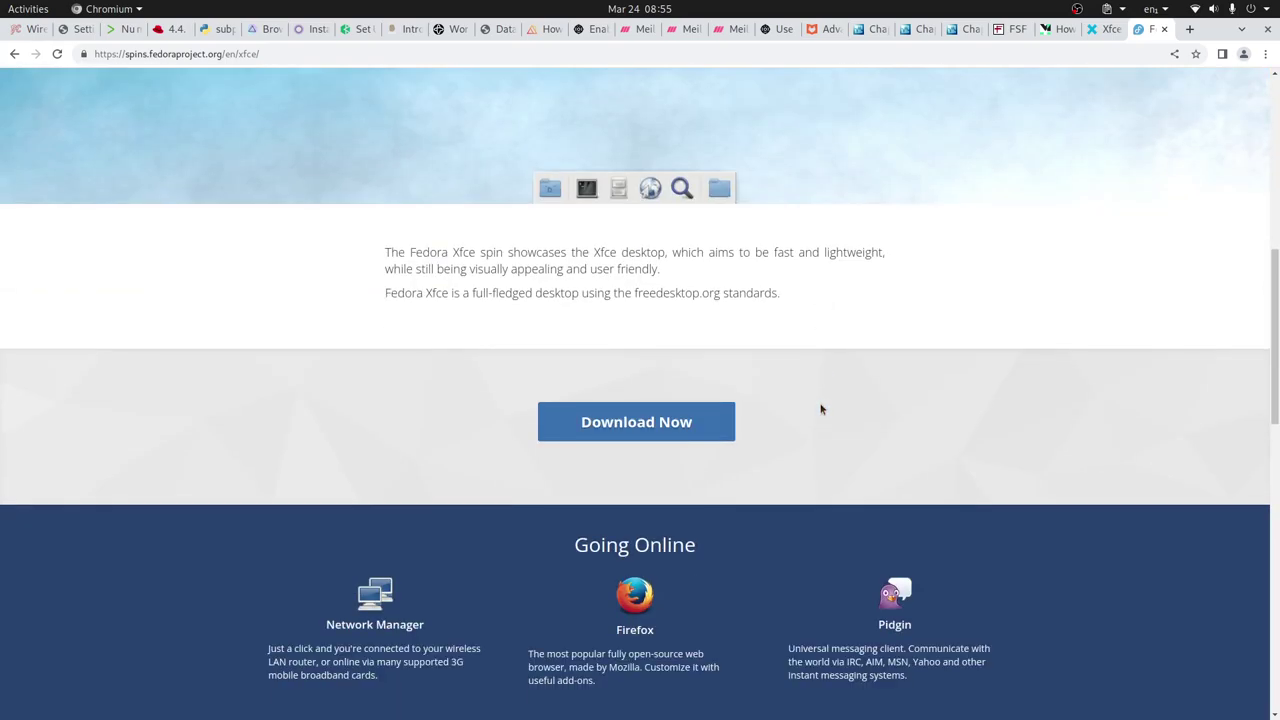
{"action": "scroll", "coordinate": [864, 375], "scroll_direction": "up", "scroll_amount": 6}
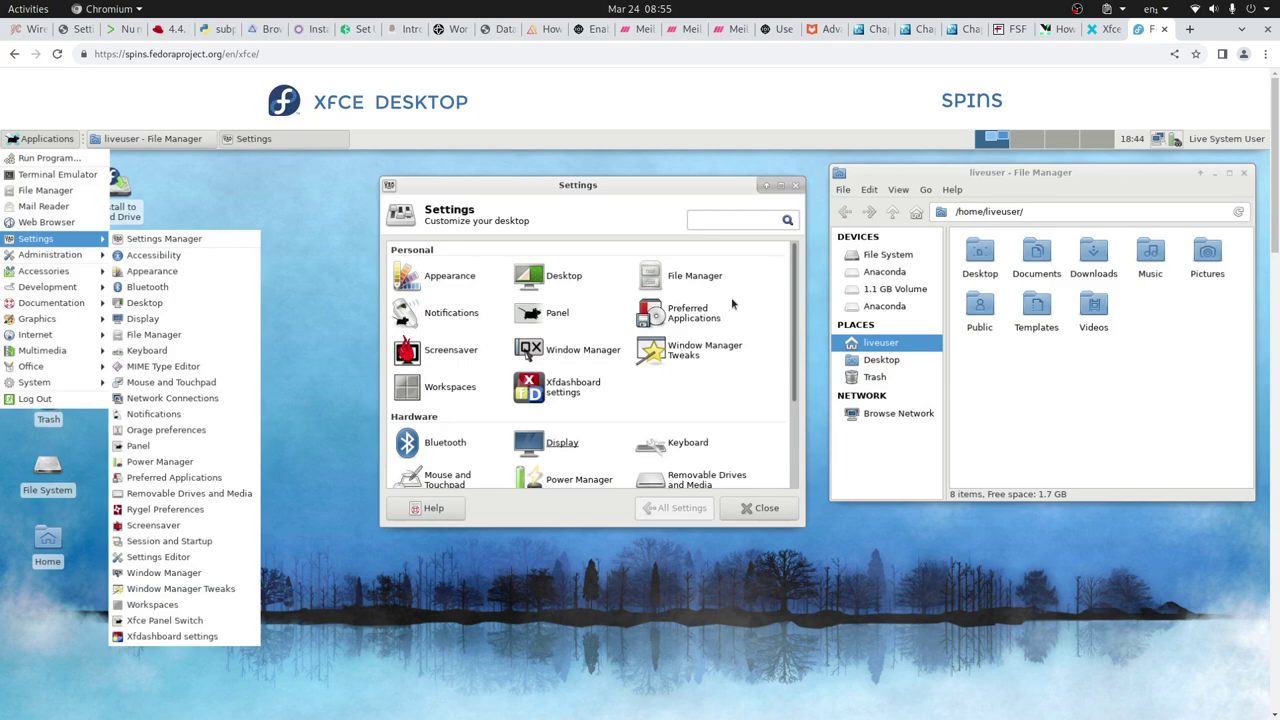
Switch to Oracle VM VirtualBox Manager and open the settings of the Fedora37 virtual machine
{"action": "key", "text": "alt+Tab"}
{"action": "key", "text": "alt+Tab"}
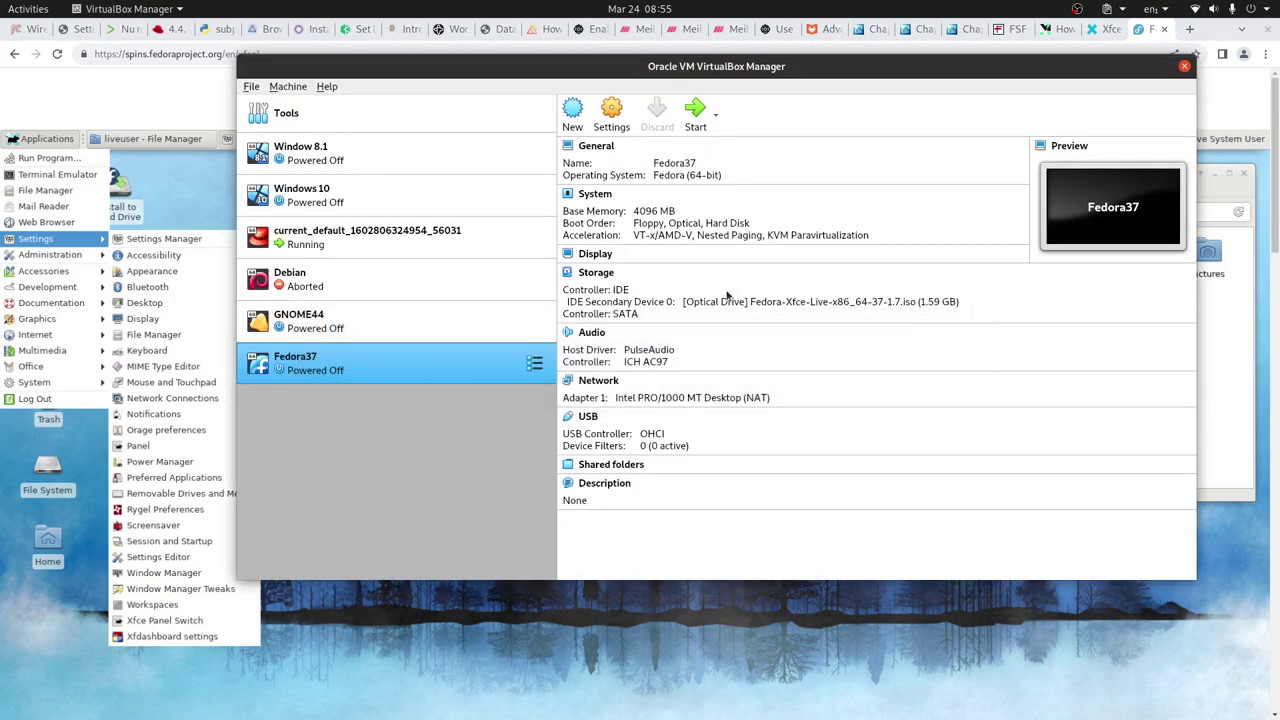
{"action": "right_click", "coordinate": [384, 358]}
{"action": "left_click", "coordinate": [640, 340]}
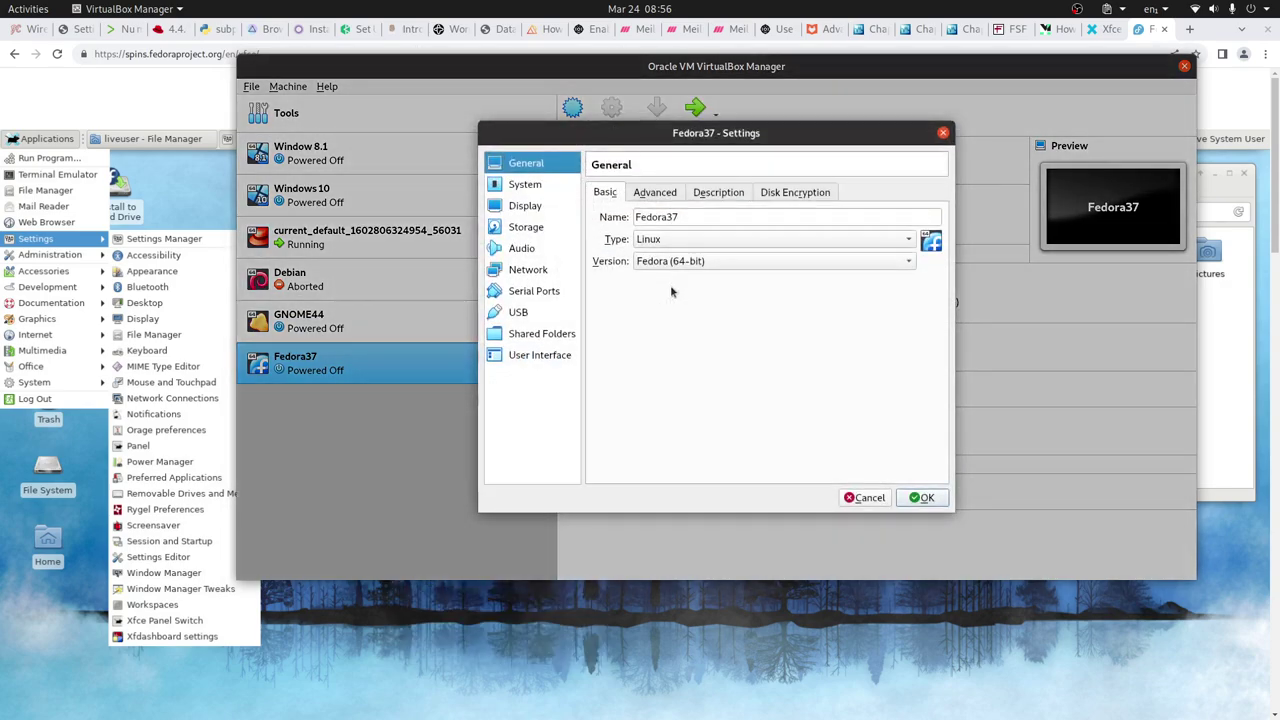
Examine the storage settings, including the IDE and SATA controllers and the attached Fedora Xfce live image
{"action": "left_click", "coordinate": [526, 232]}
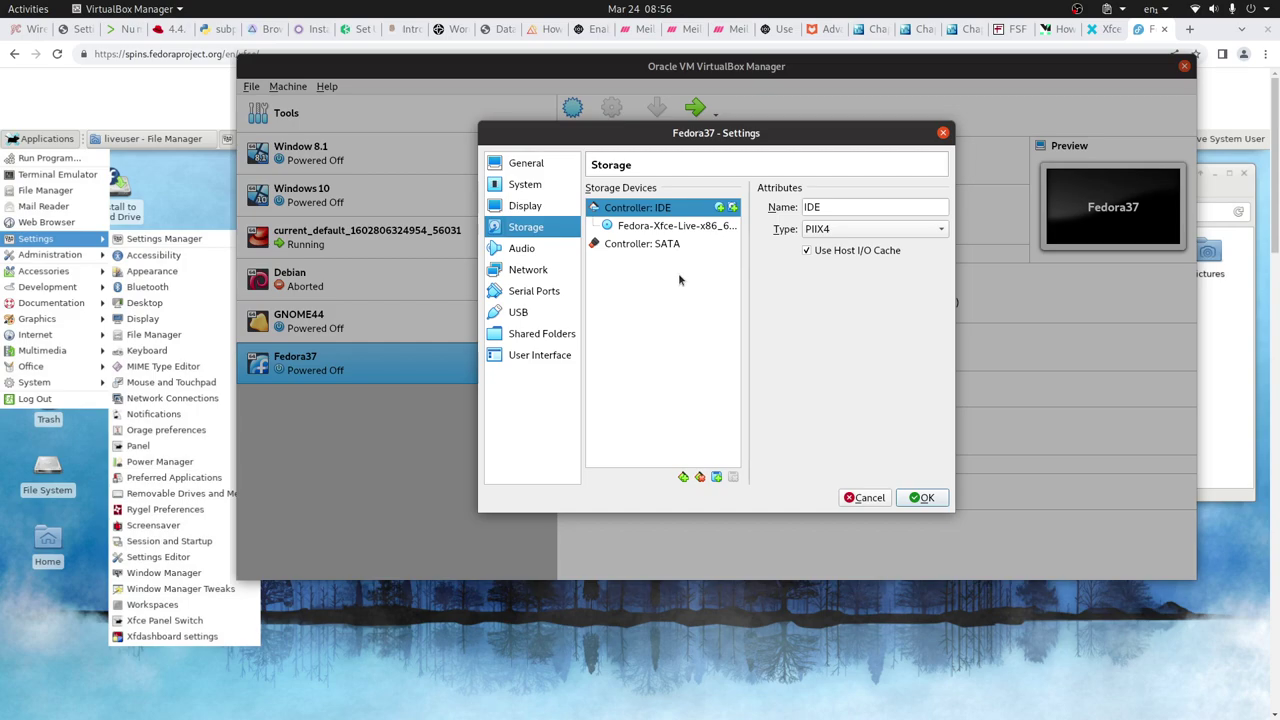
{"action": "left_click", "coordinate": [689, 226]}
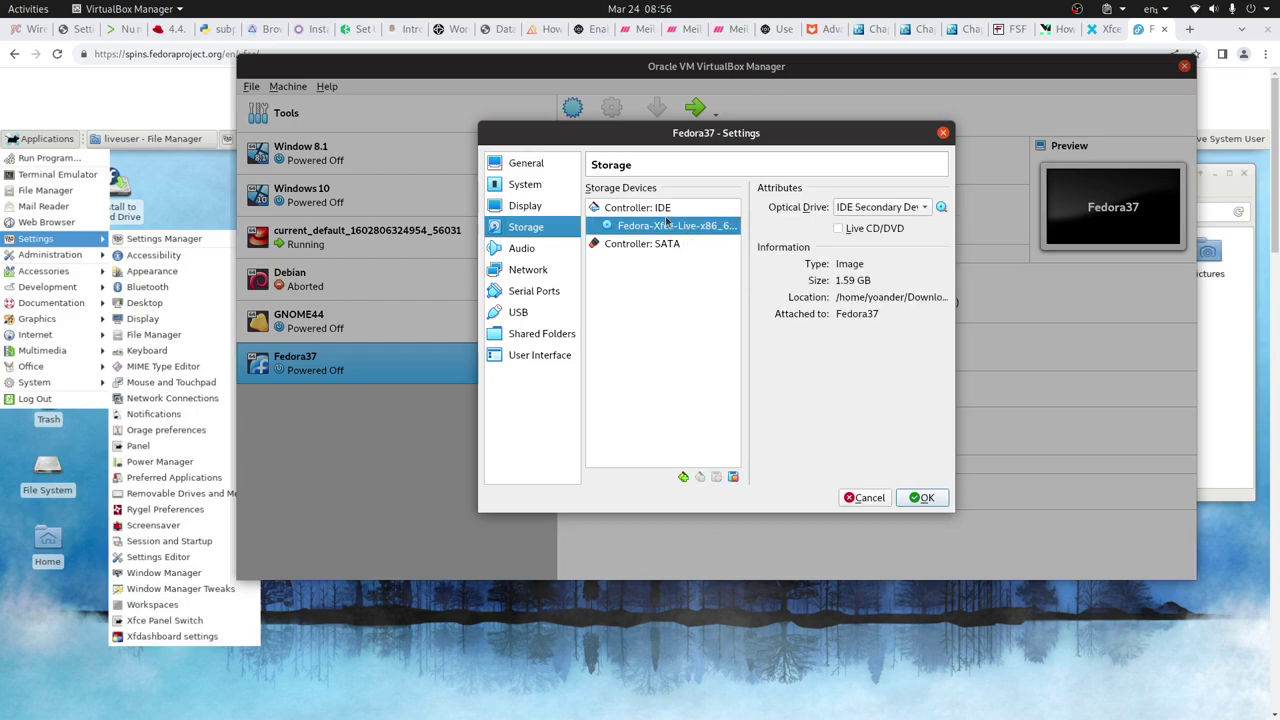
{"action": "left_click", "coordinate": [650, 208]}
{"action": "left_click", "coordinate": [648, 246]}
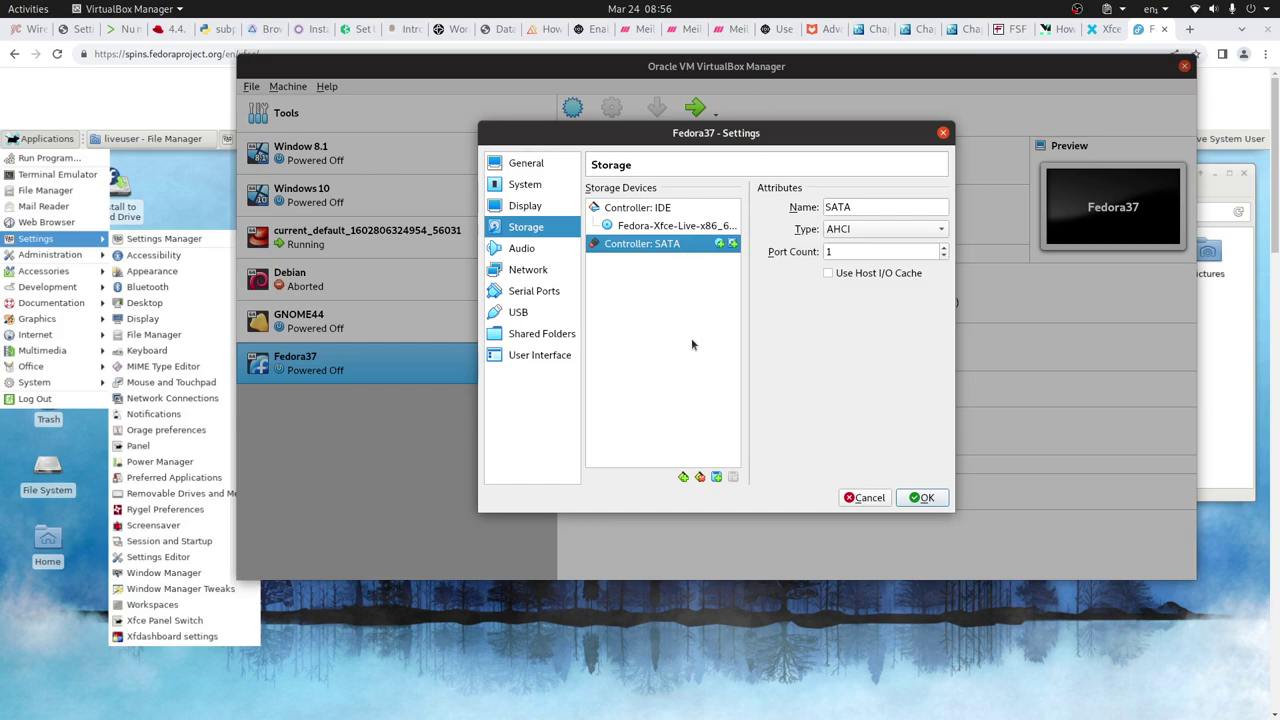
{"action": "left_click", "coordinate": [663, 228]}
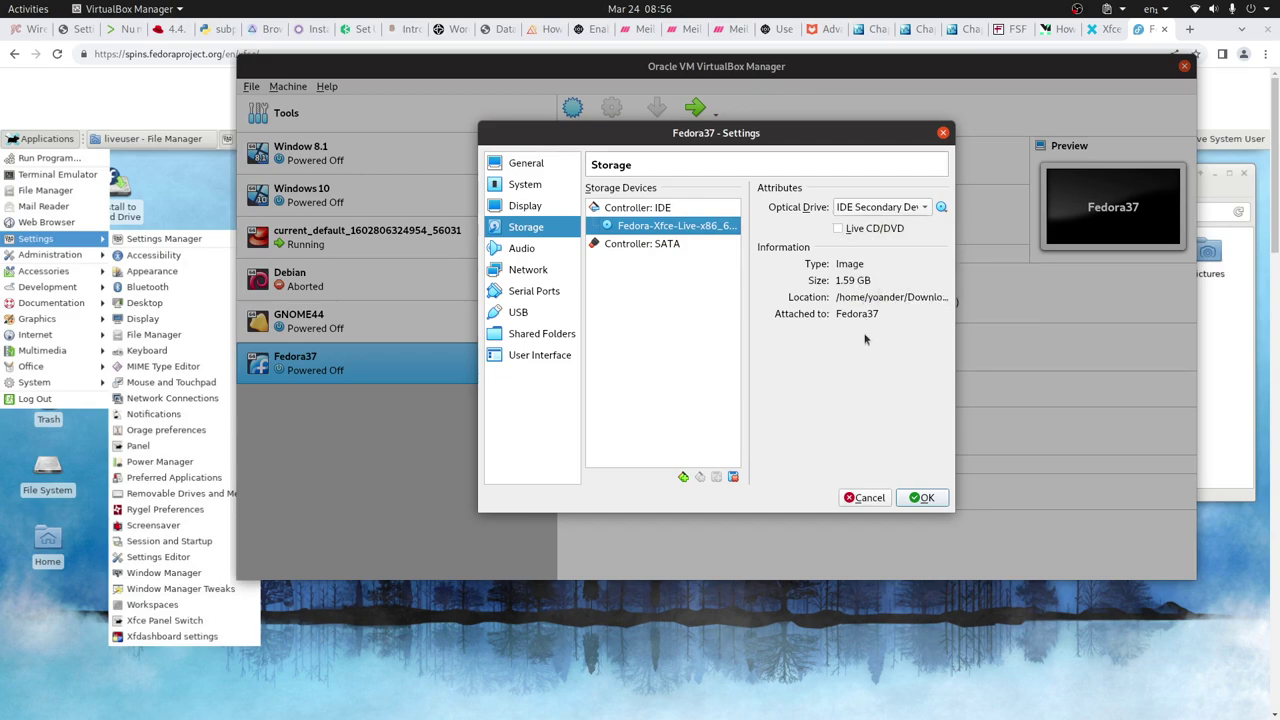
{"action": "left_click", "coordinate": [914, 497]}
Disable Floppy in the virtual machine's boot order and save the settings
{"action": "left_click", "coordinate": [539, 187]}
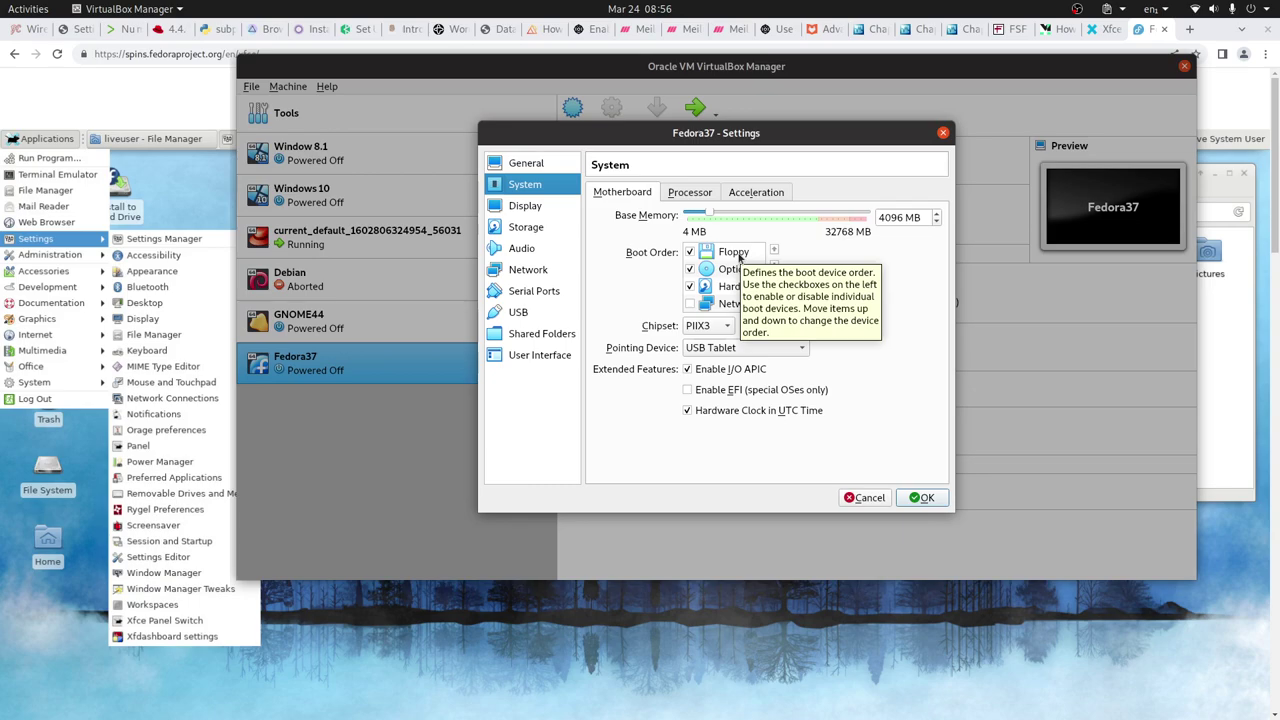
{"action": "left_click", "coordinate": [688, 252]}
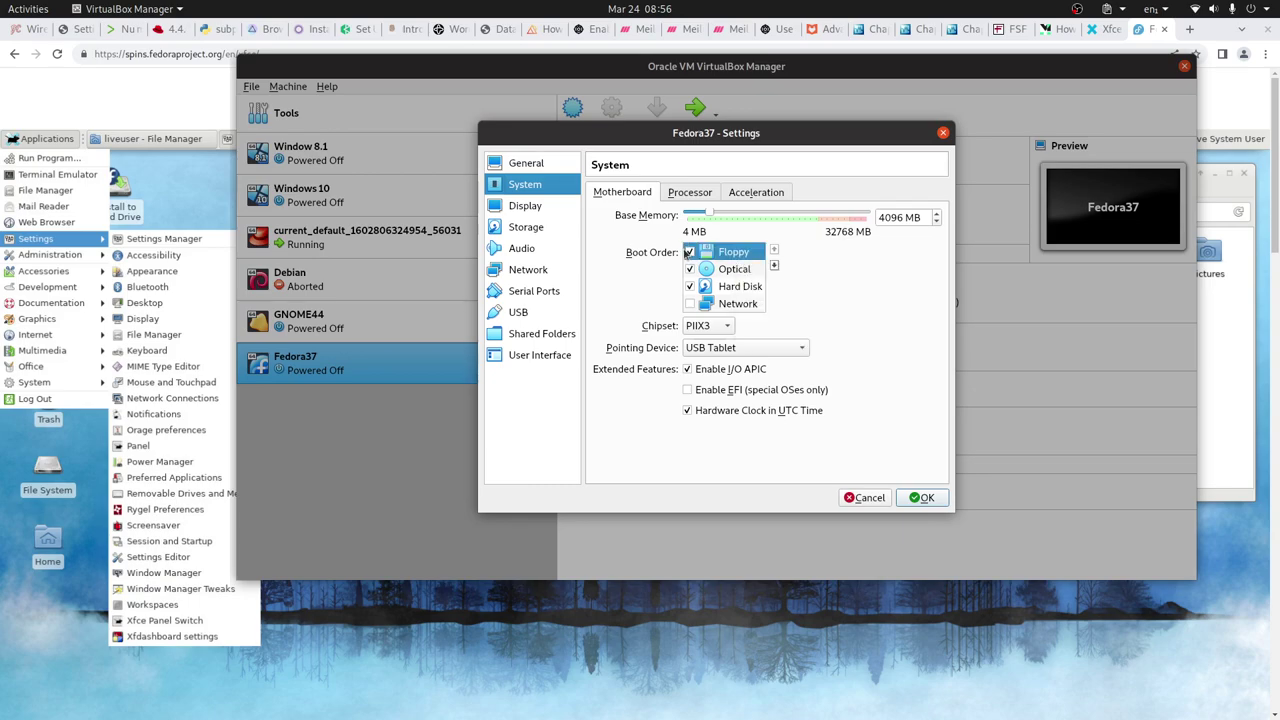
{"action": "left_click", "coordinate": [689, 252]}
{"action": "left_click", "coordinate": [748, 273]}
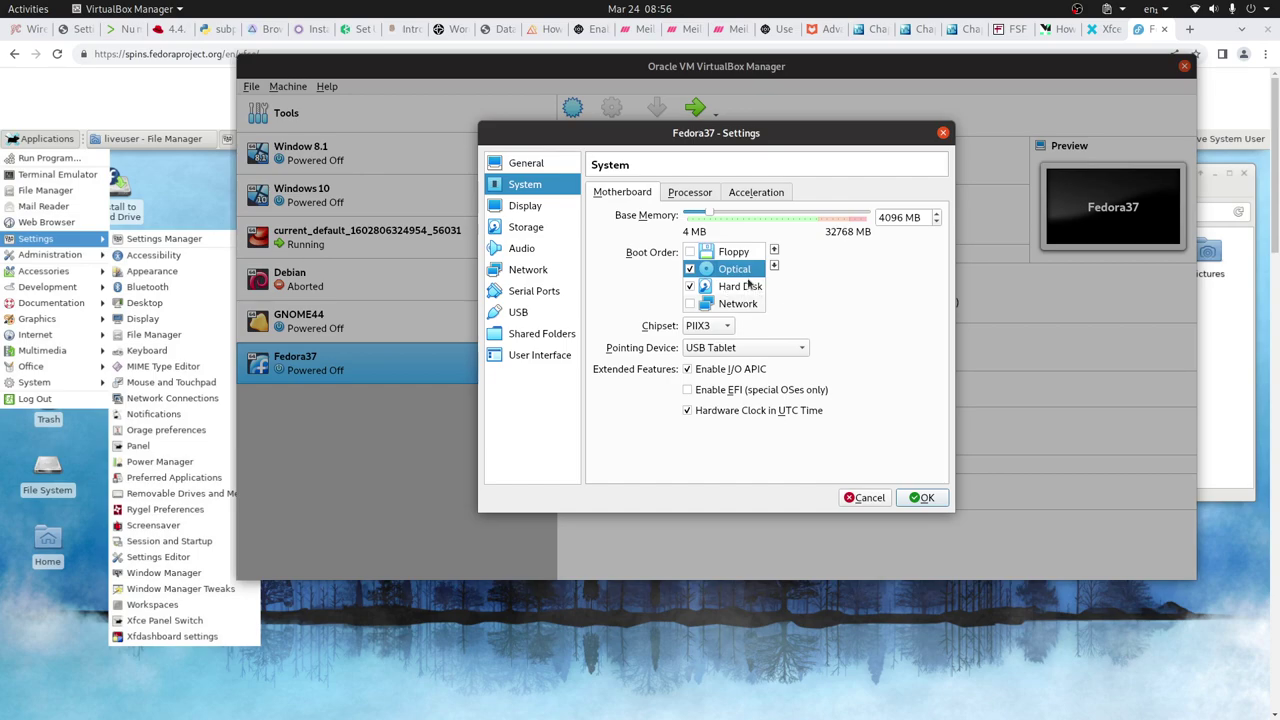
{"action": "left_click", "coordinate": [922, 497]}
Start the Fedora37 virtual machine, boot with "Test this media & start Fedora-Xfce-Live 37" and dismiss the notifications
{"action": "left_click", "coordinate": [695, 110]}
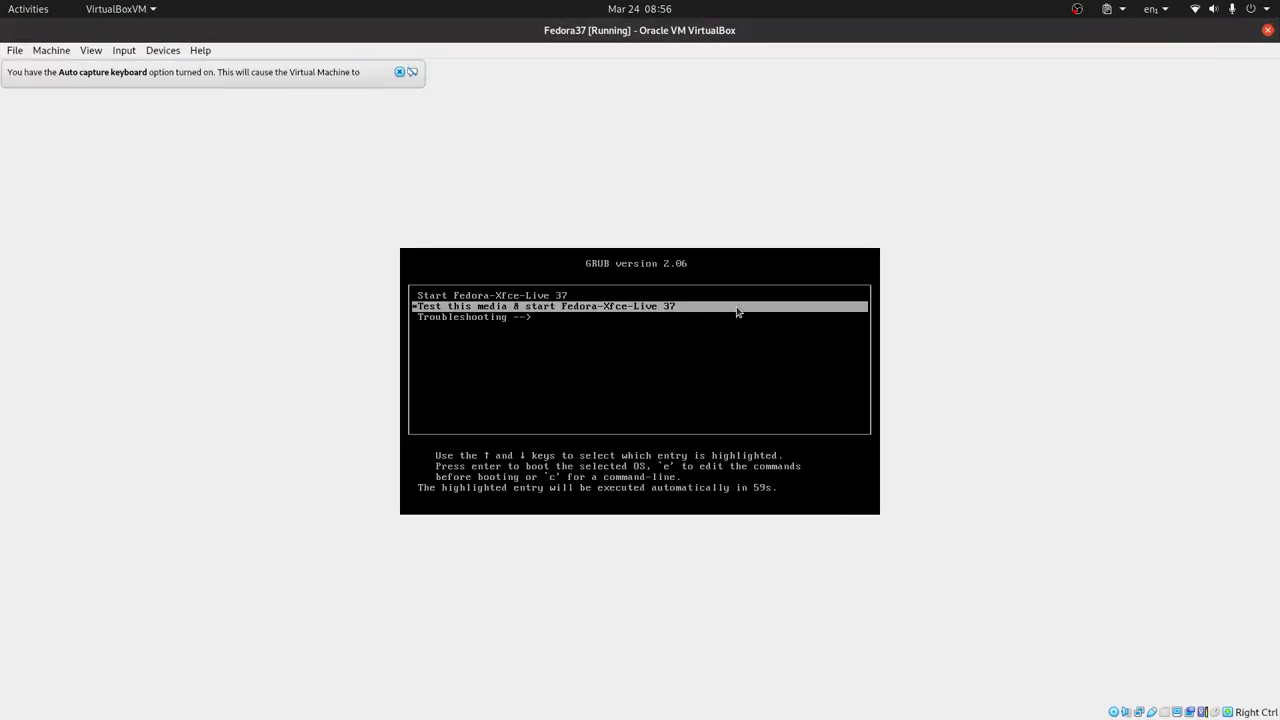
{"action": "key", "text": "Return"}
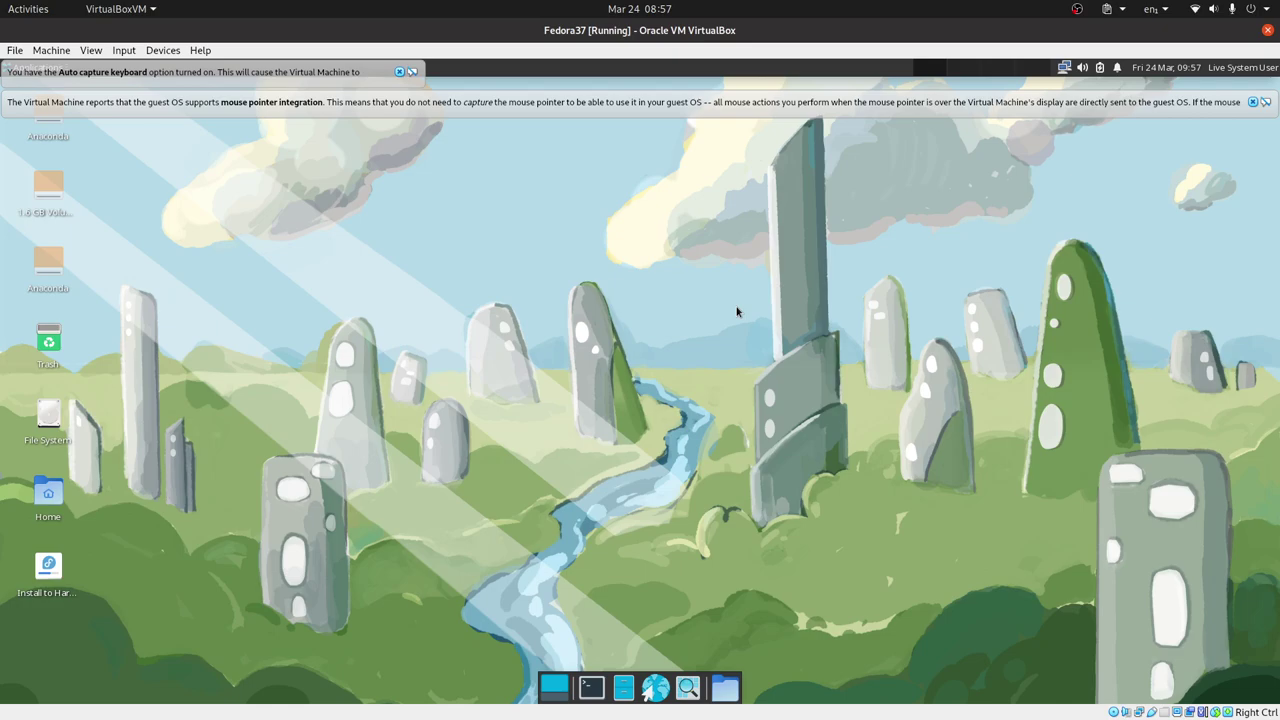
{"action": "left_click", "coordinate": [399, 71]}
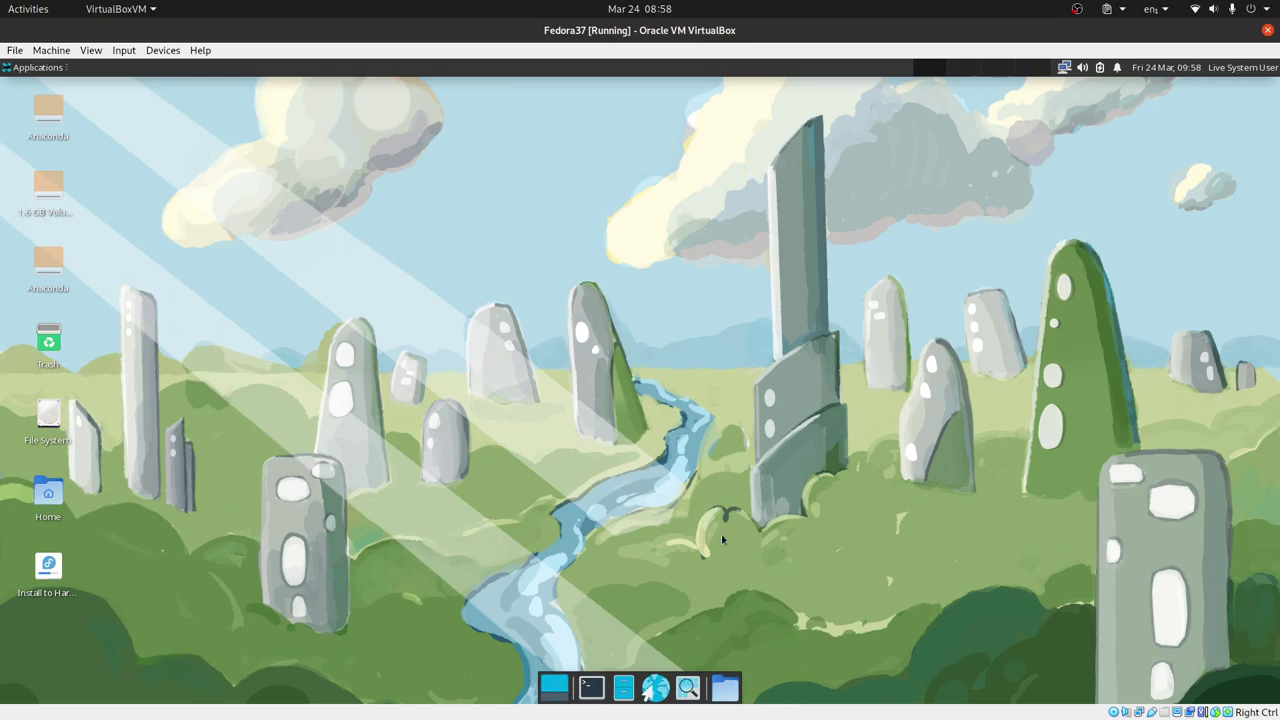
Open the home folder from the dock, check how the dock behaves with the window maximized and restored, and close the window
{"action": "left_click", "coordinate": [729, 700]}
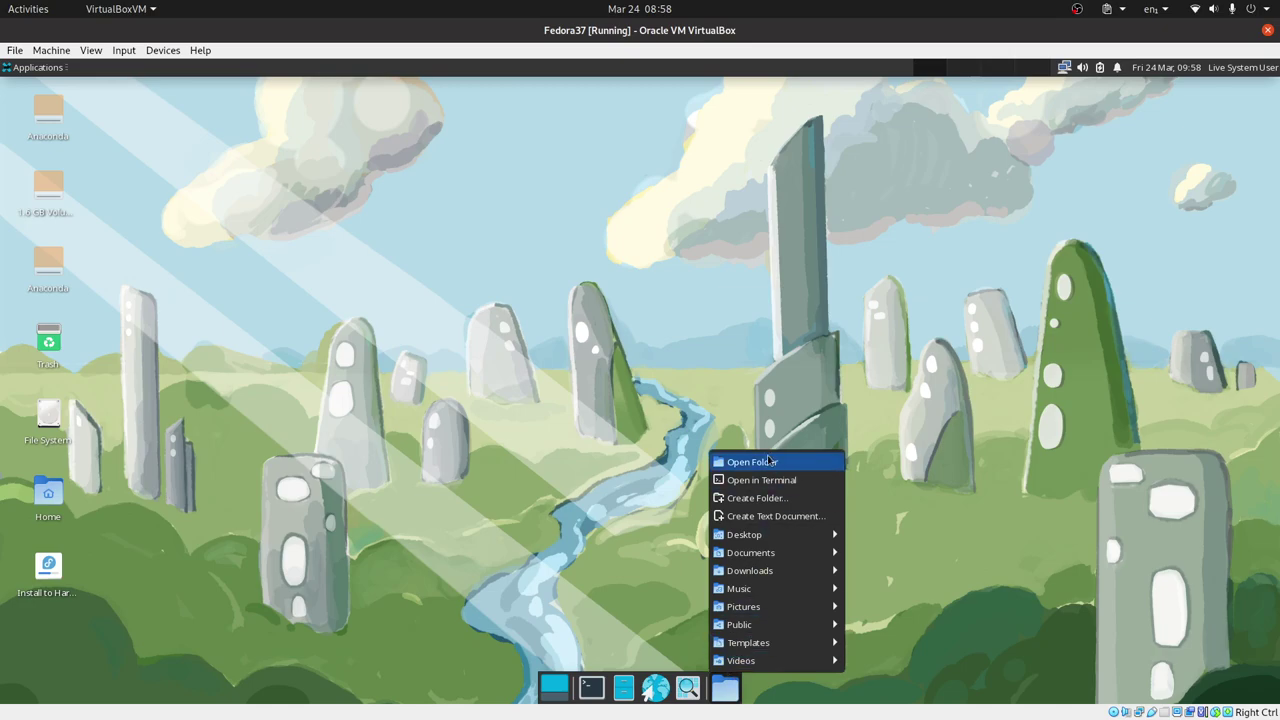
{"action": "left_click", "coordinate": [758, 462]}
{"action": "left_click", "coordinate": [830, 229]}
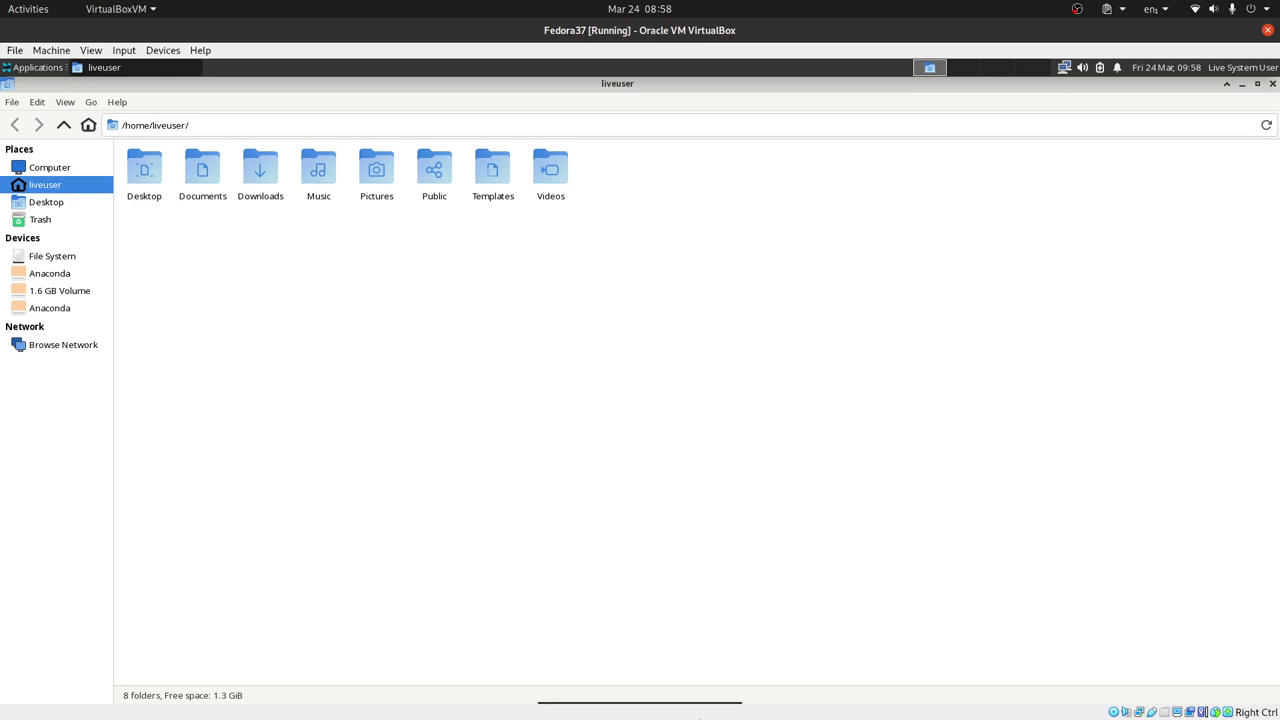
{"action": "mouse_move", "coordinate": [692, 712]}
{"action": "double_click", "coordinate": [1109, 85]}
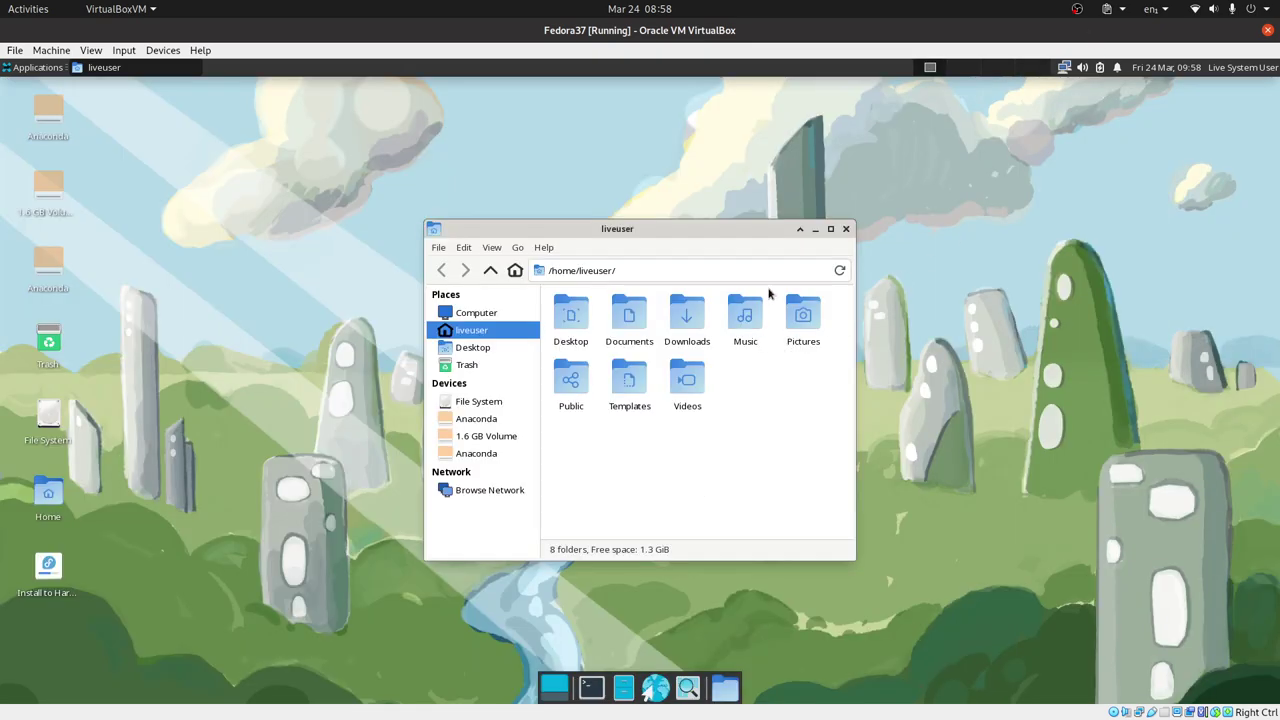
{"action": "left_click", "coordinate": [829, 229]}
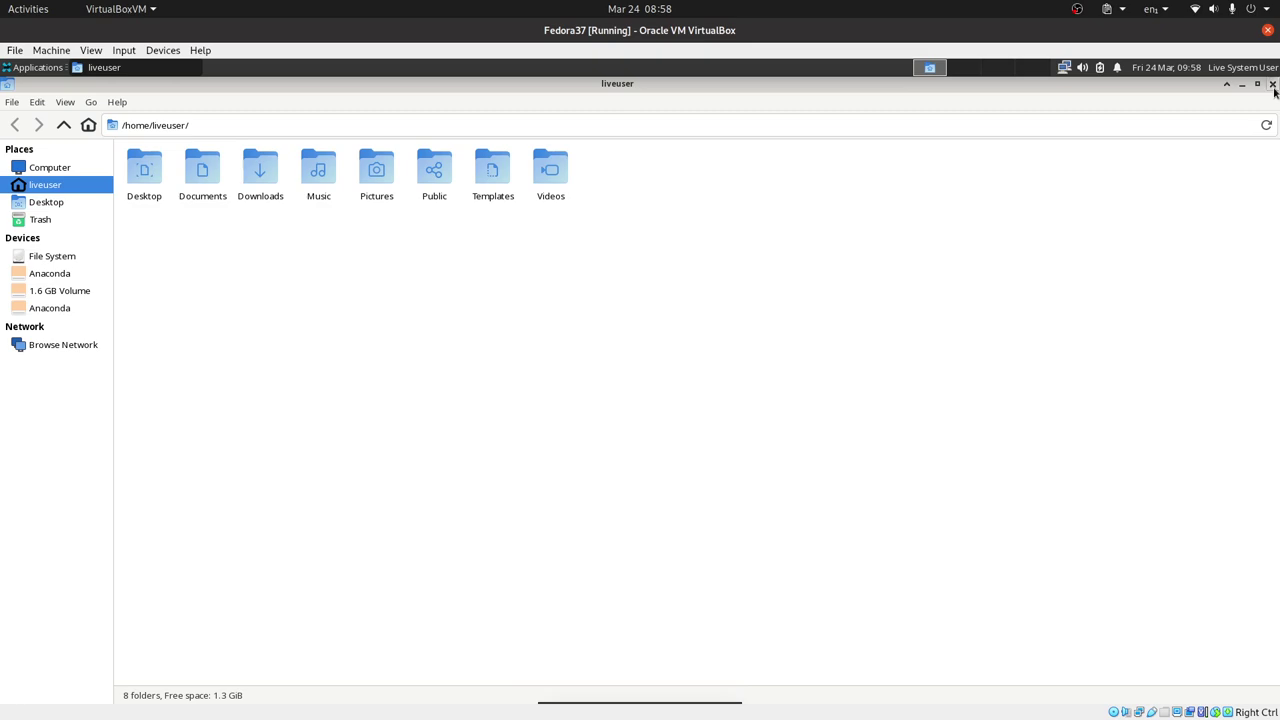
{"action": "left_click", "coordinate": [1272, 84]}
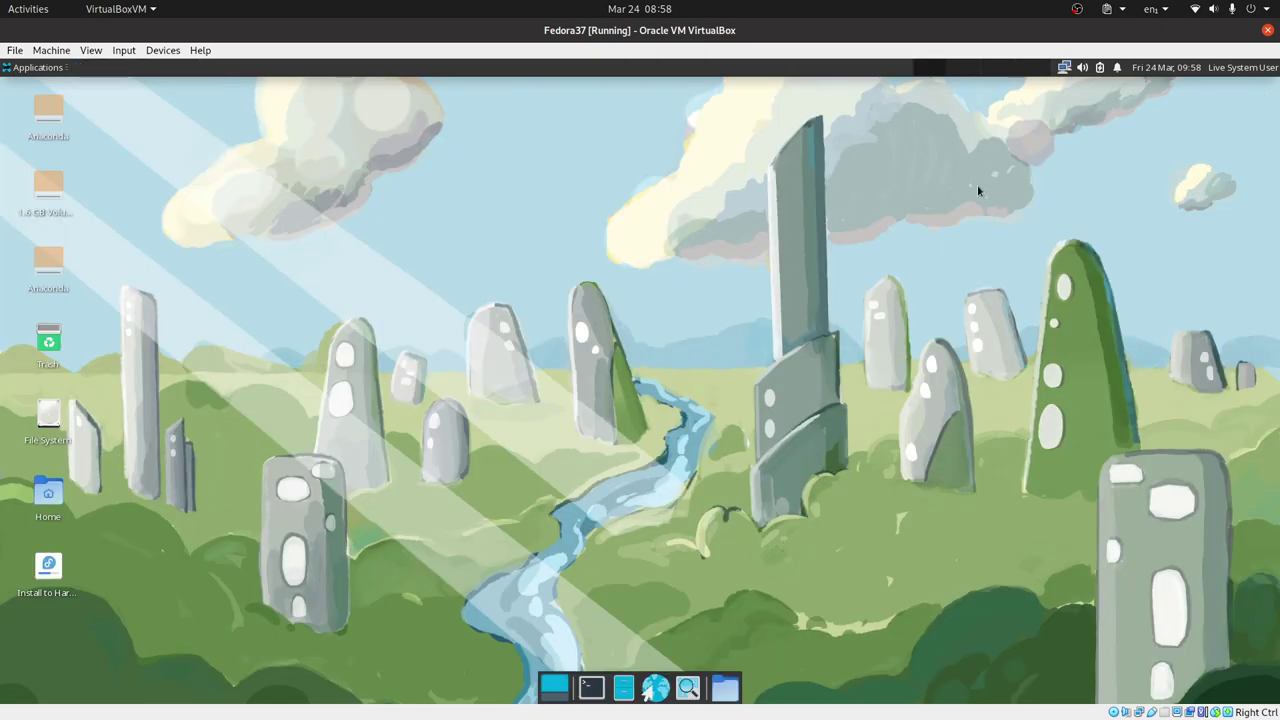
Switch the virtual machine to full-screen mode and briefly look over the applications list
{"action": "key", "text": "ctrl+f"}
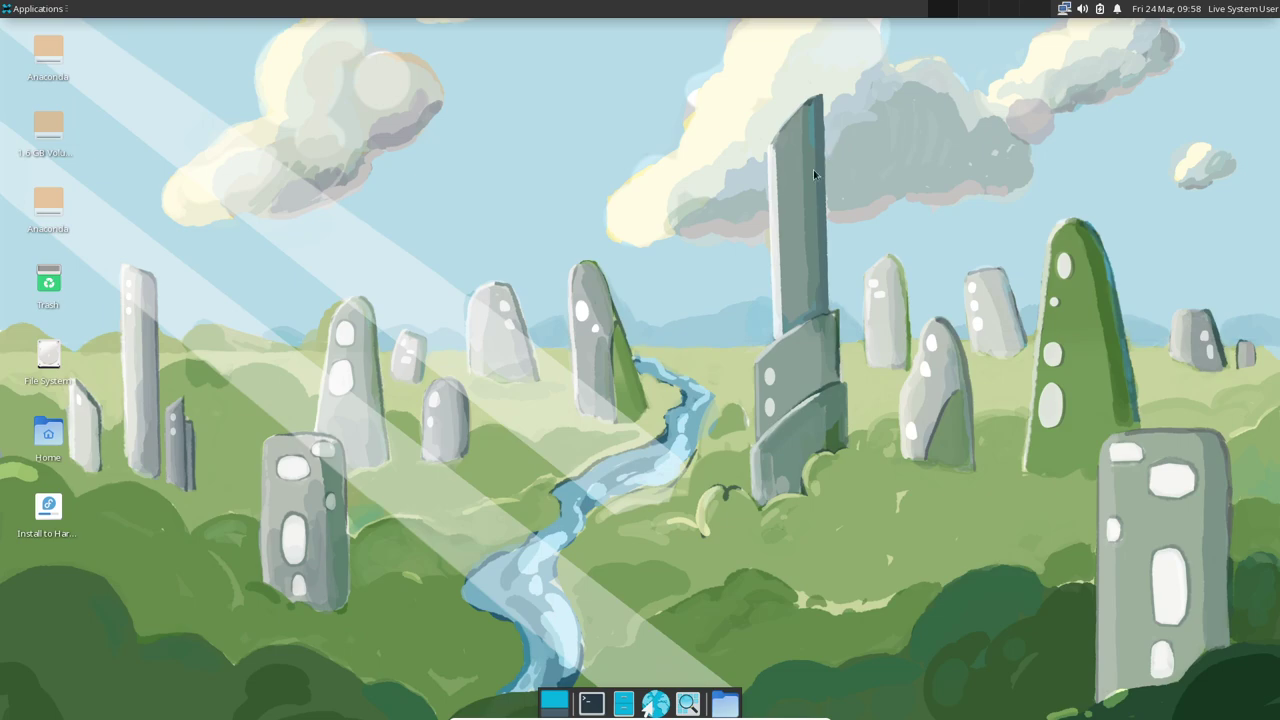
{"action": "left_click", "coordinate": [40, 9]}
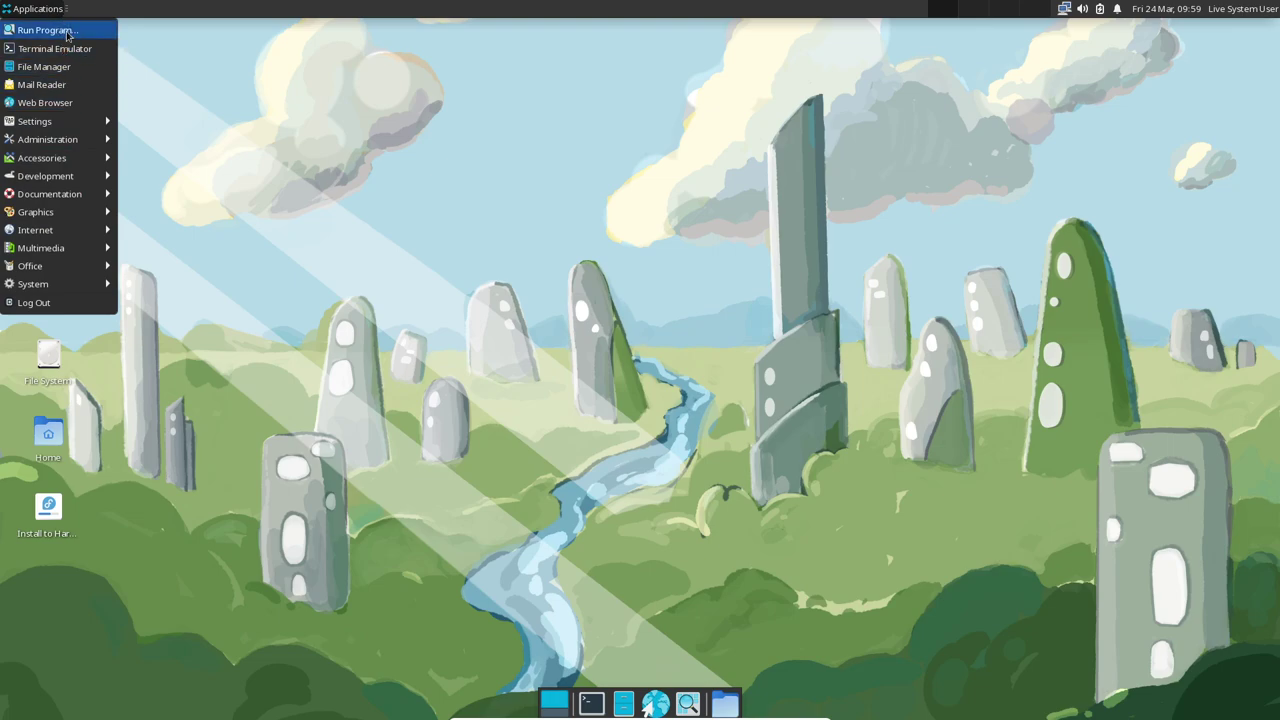
{"action": "left_click", "coordinate": [64, 32]}
{"action": "left_click", "coordinate": [766, 334]}
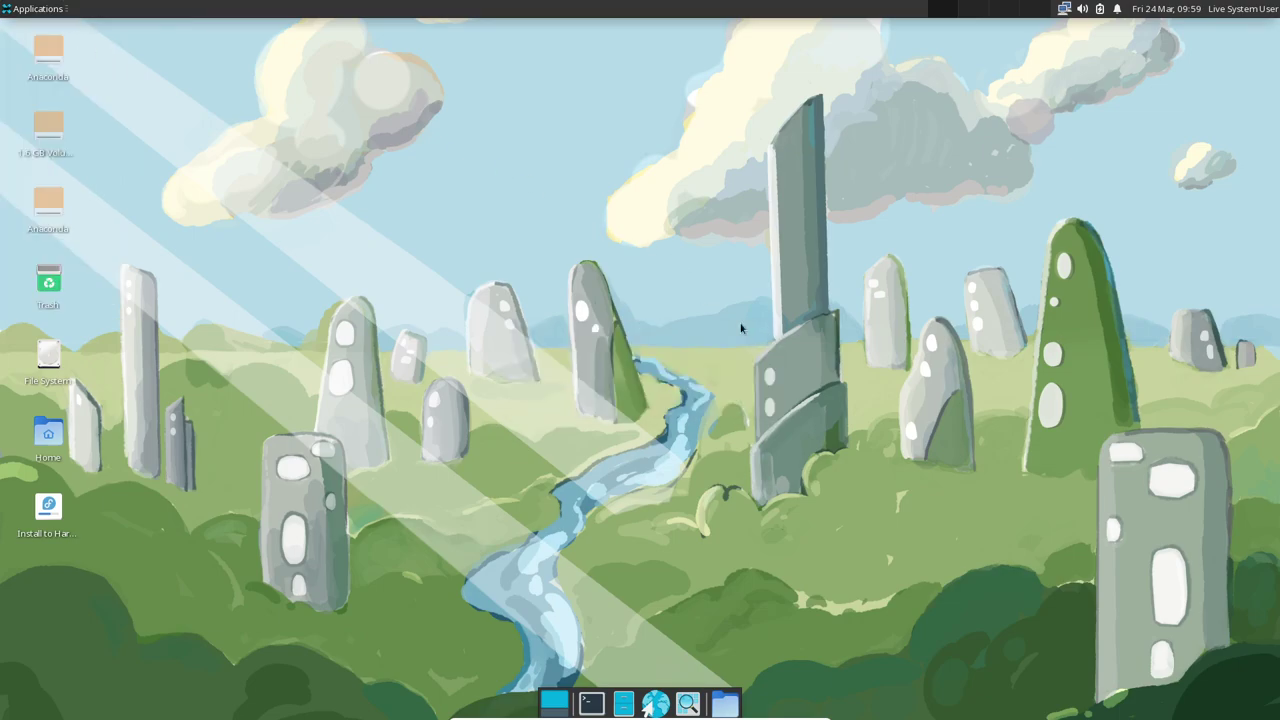
Launch the web browser from the applications list and maximize its window
{"action": "left_click", "coordinate": [40, 10]}
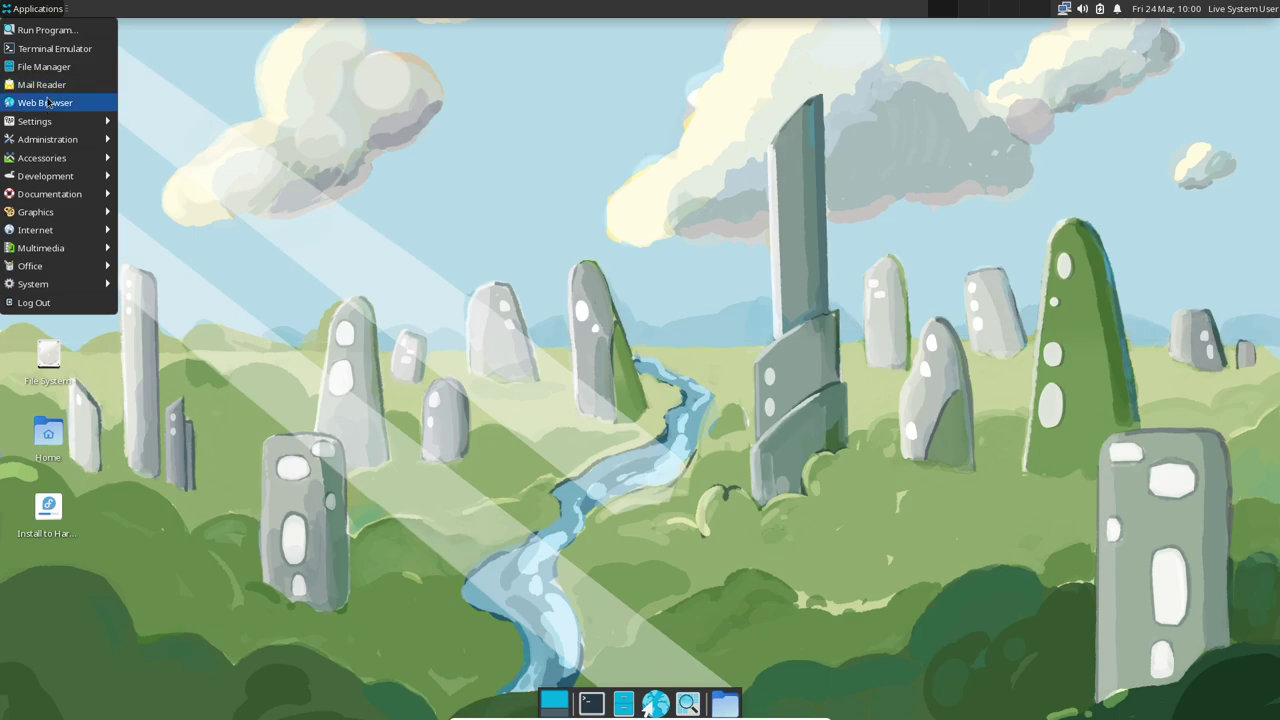
{"action": "left_click", "coordinate": [47, 102]}
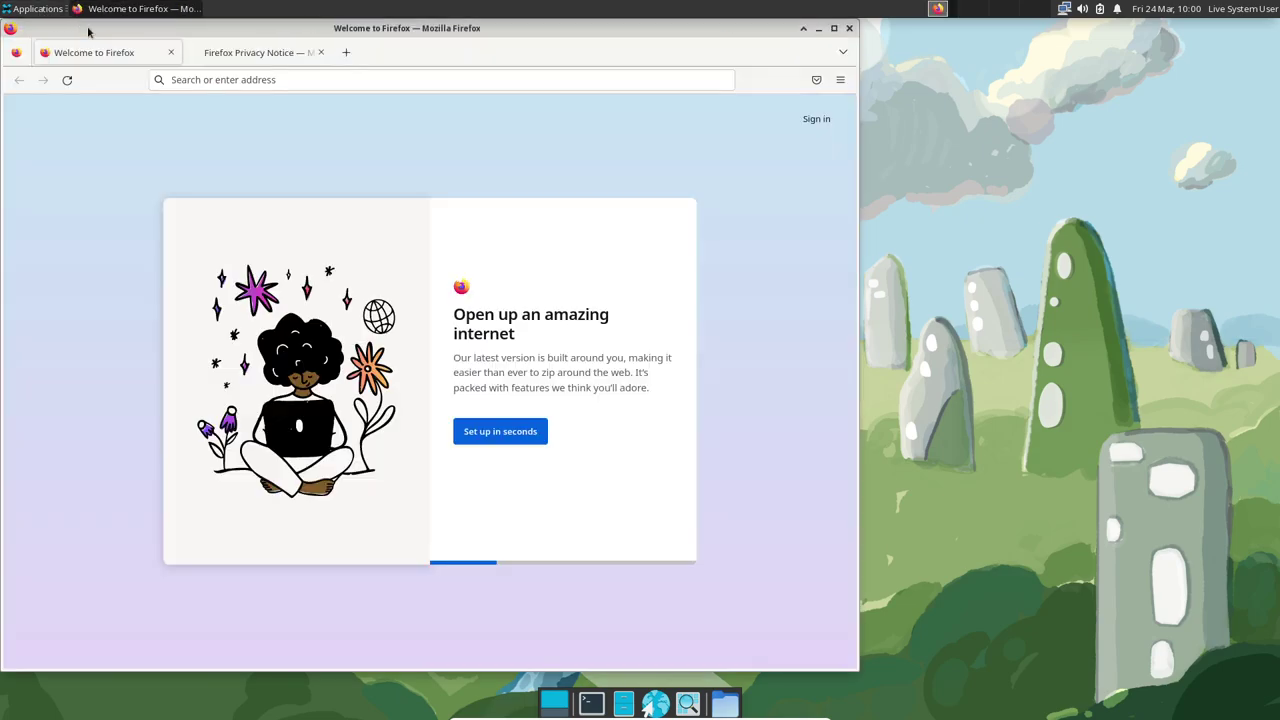
{"action": "left_click", "coordinate": [834, 29]}
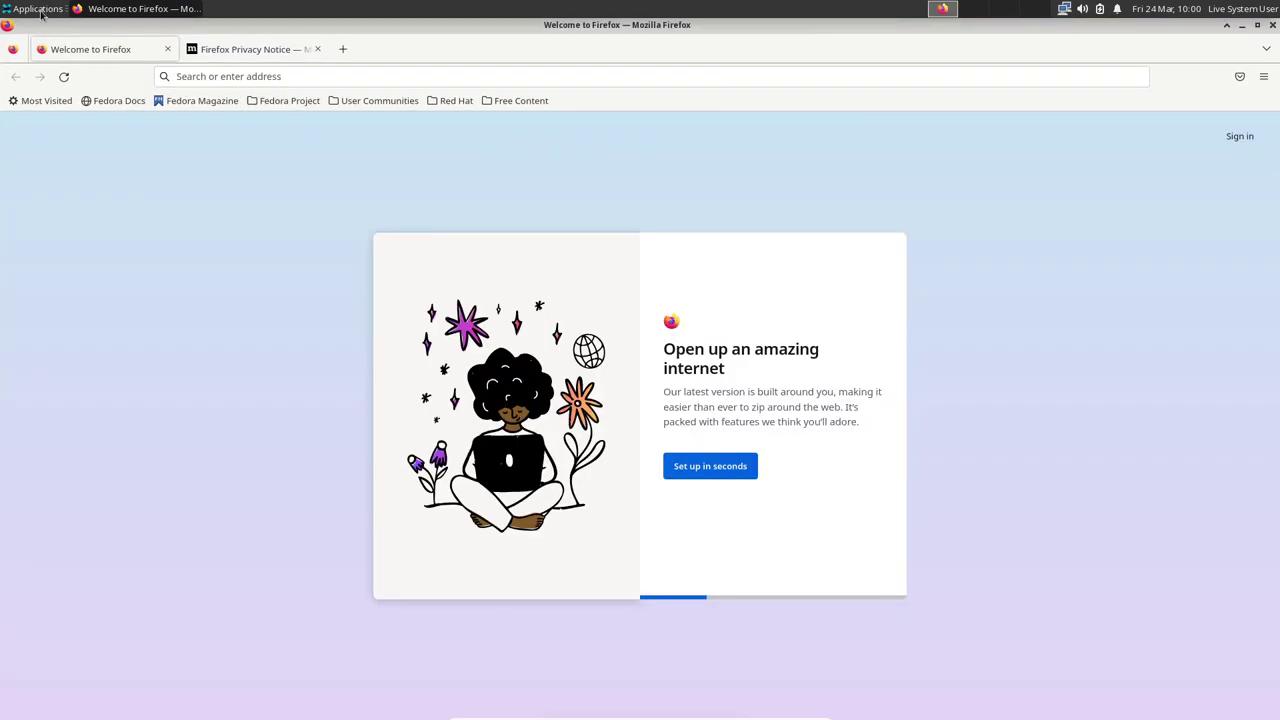
Open the Settings Manager and go to the Appearance settings
{"action": "left_click", "coordinate": [40, 10]}
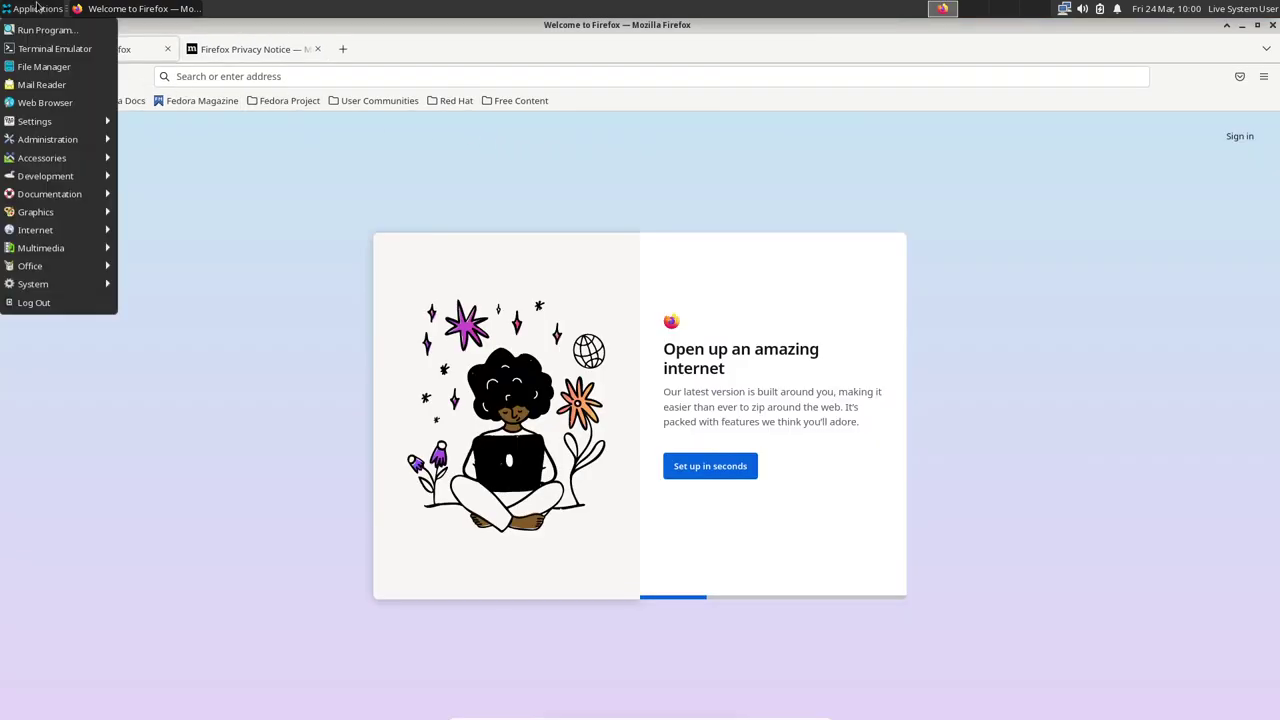
{"action": "mouse_move", "coordinate": [66, 121]}
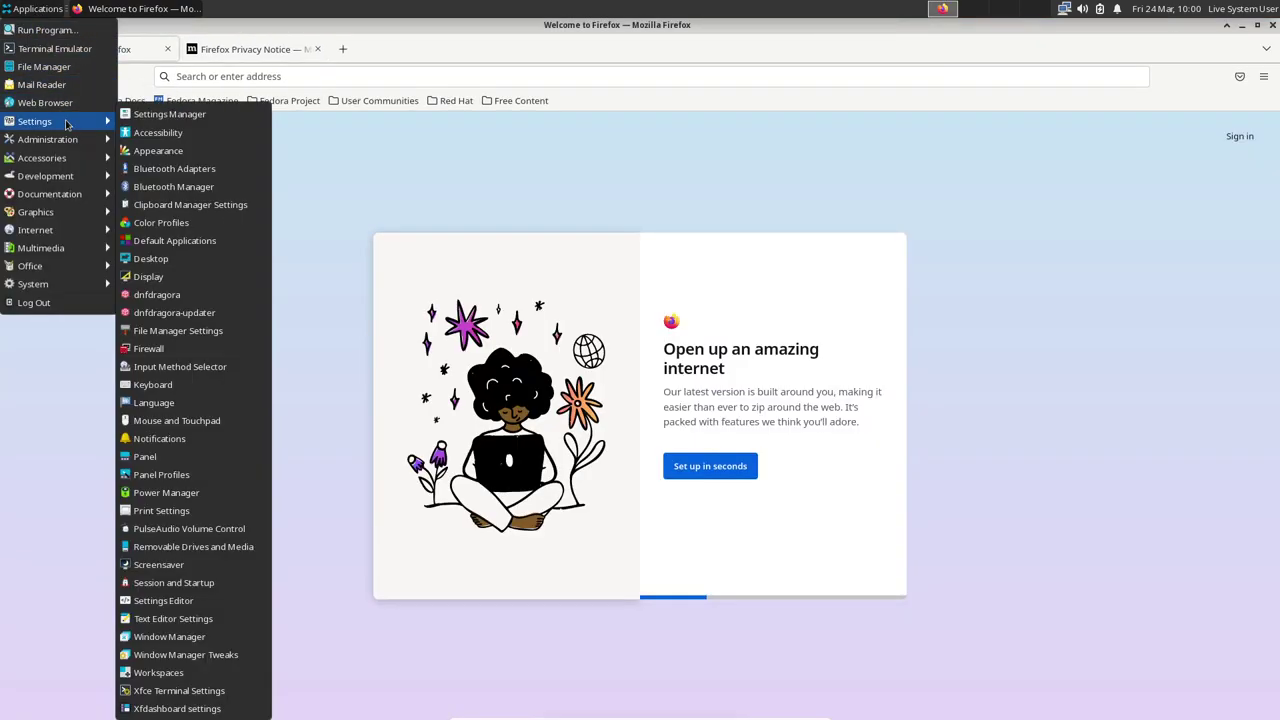
{"action": "left_click", "coordinate": [206, 115]}
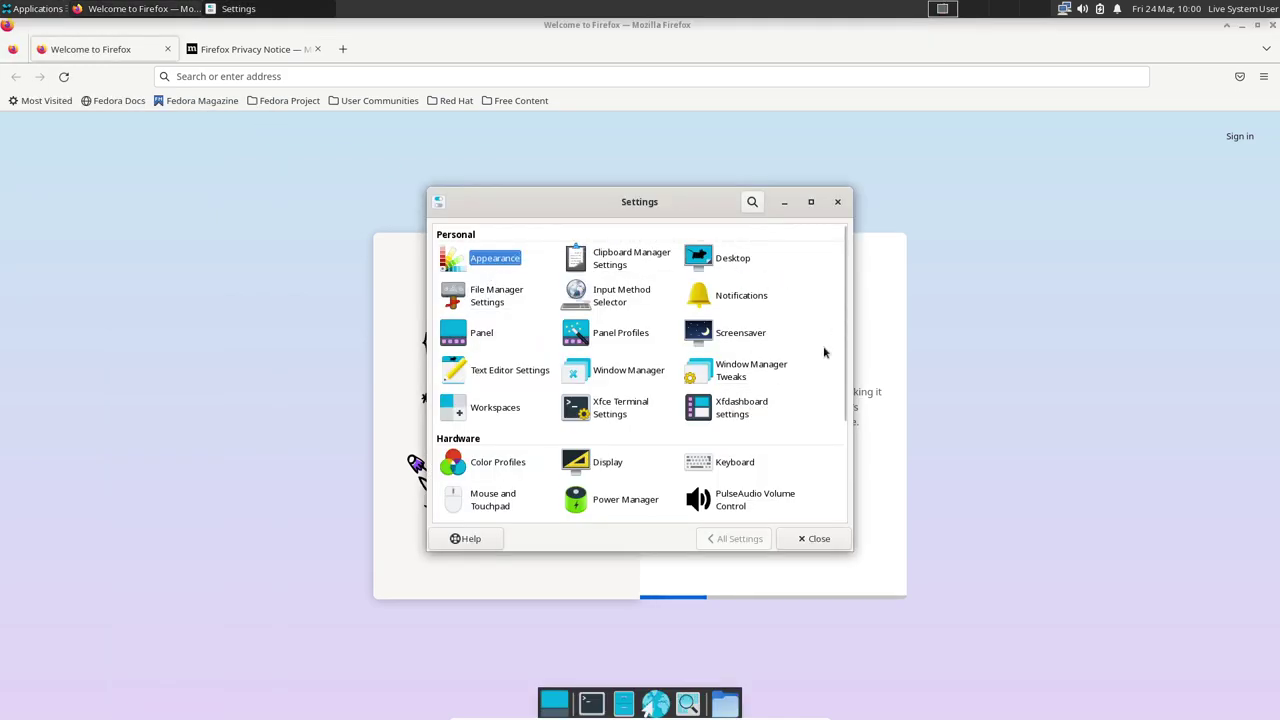
{"action": "left_click", "coordinate": [502, 260]}
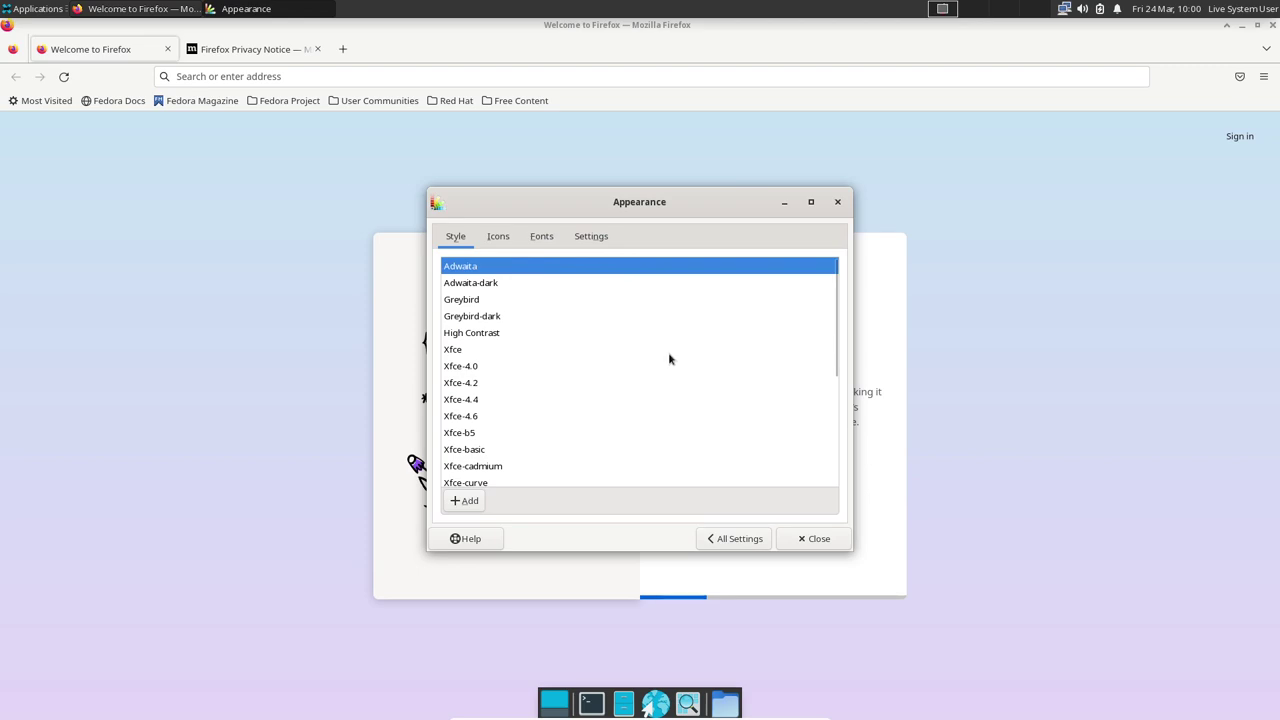
Try the Greybird style and return to the Adwaita style
{"action": "left_click", "coordinate": [475, 302]}
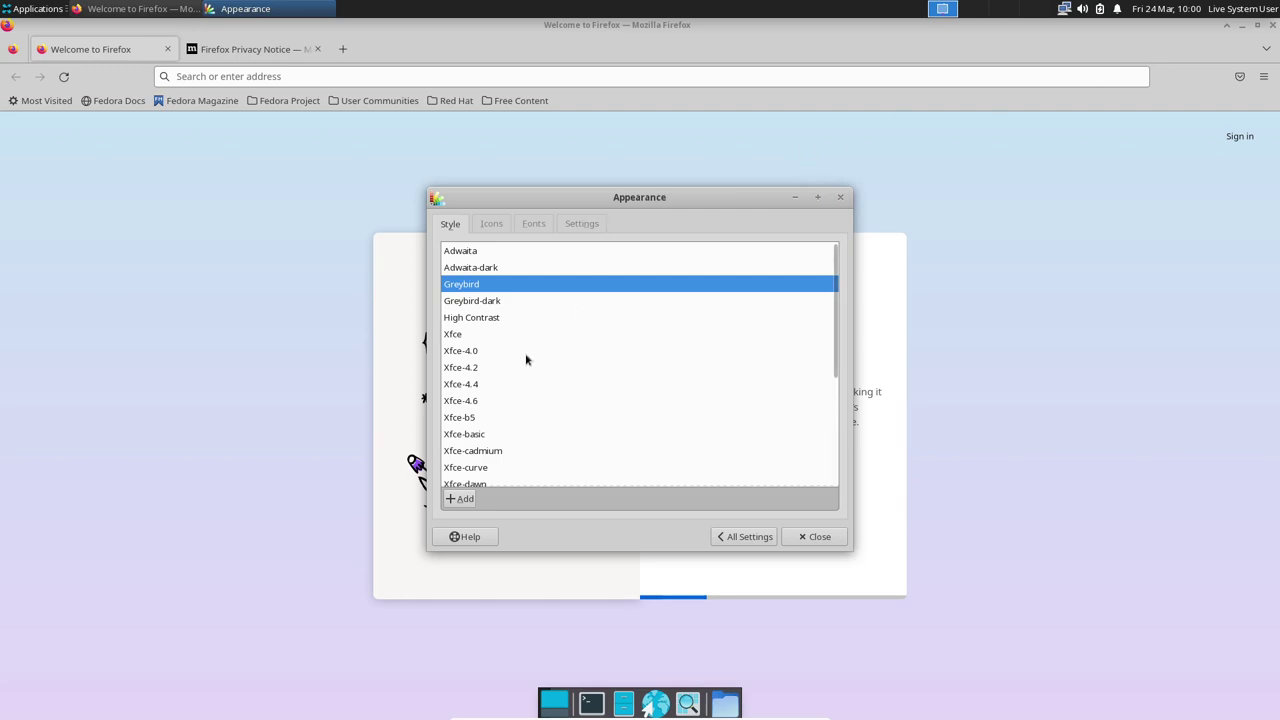
{"action": "left_click", "coordinate": [504, 249]}
Show the available icon themes in the Appearance settings
{"action": "left_click", "coordinate": [505, 239]}
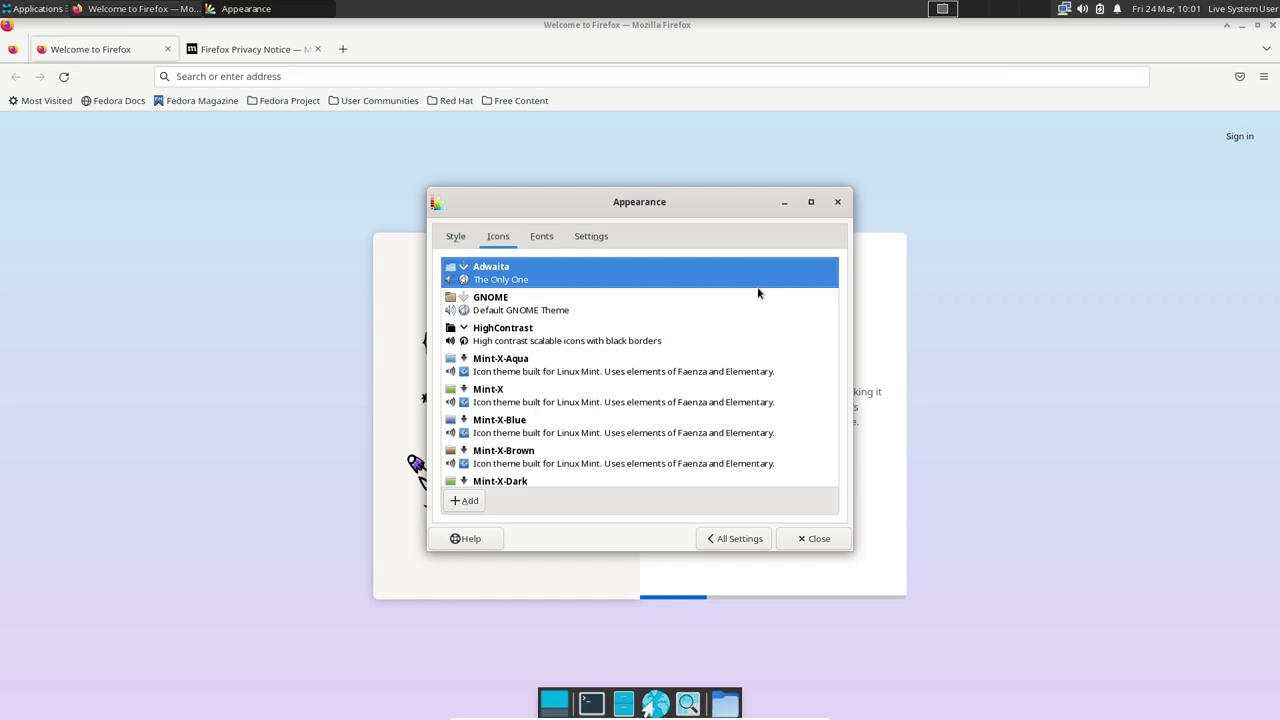
View the font options and the general settings in the Appearance window and close it
{"action": "left_click", "coordinate": [541, 236]}
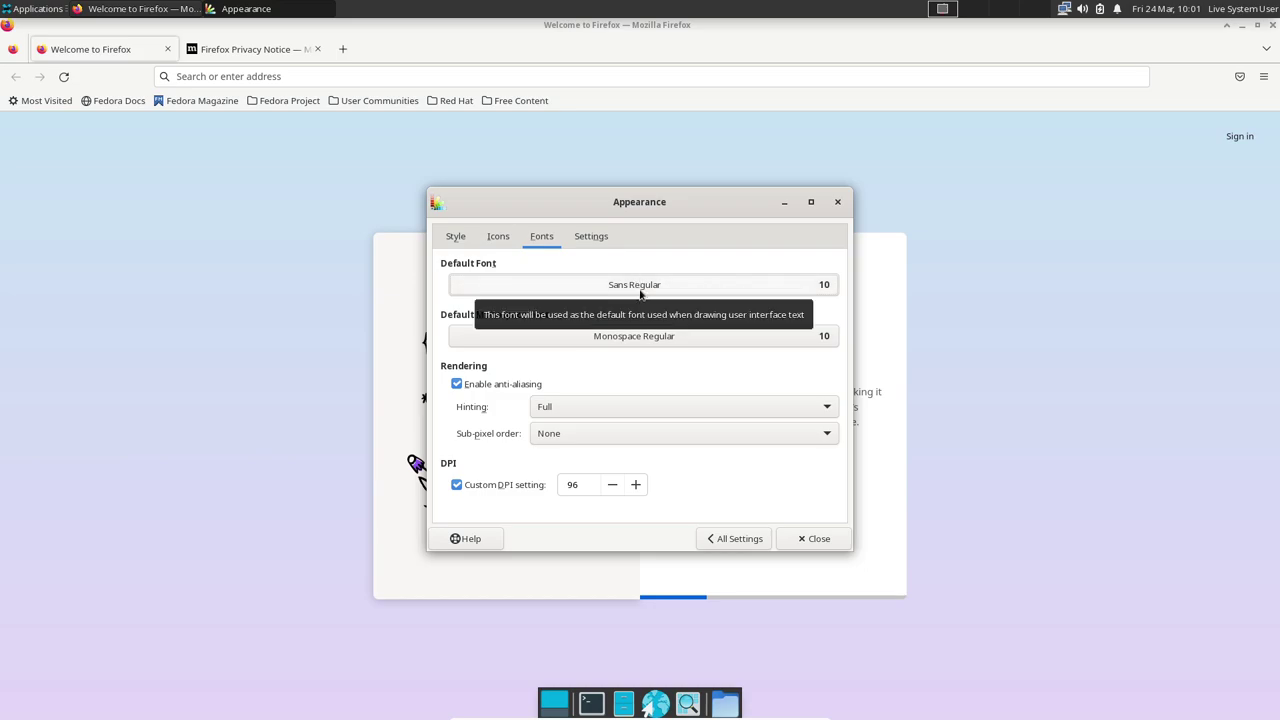
{"action": "left_click", "coordinate": [591, 238]}
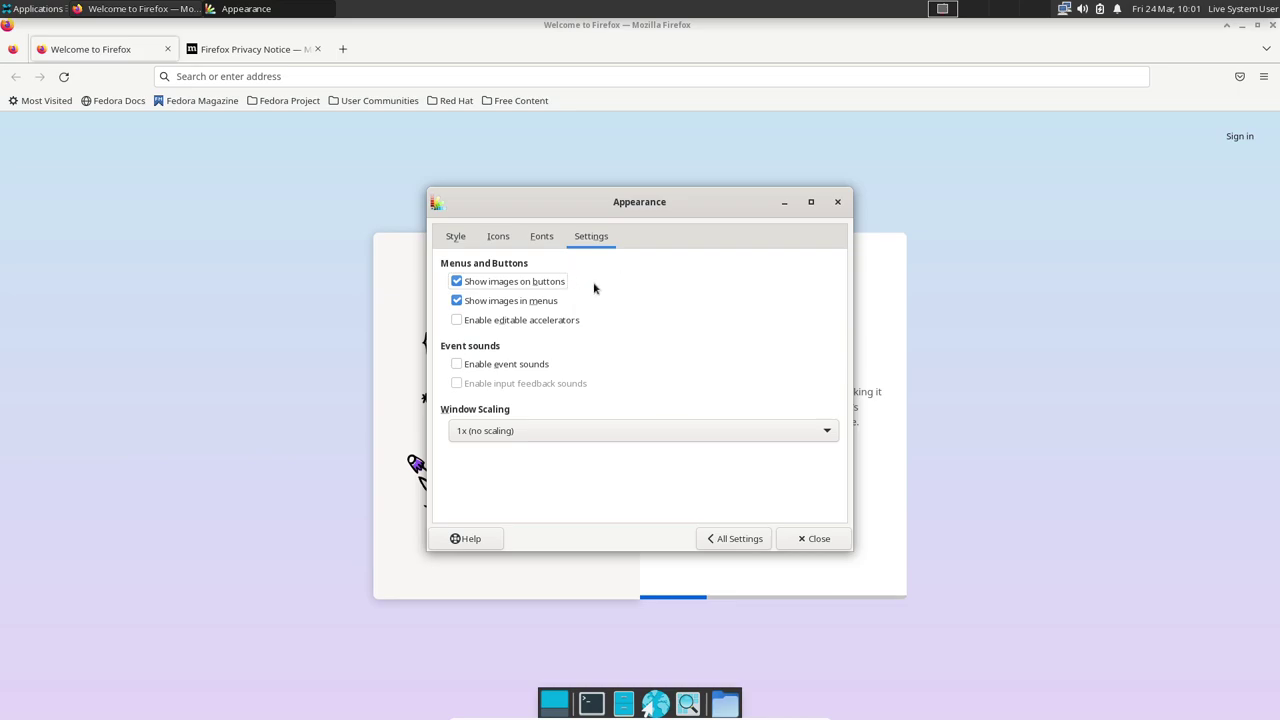
{"action": "left_click", "coordinate": [457, 240]}
{"action": "left_click", "coordinate": [817, 538]}
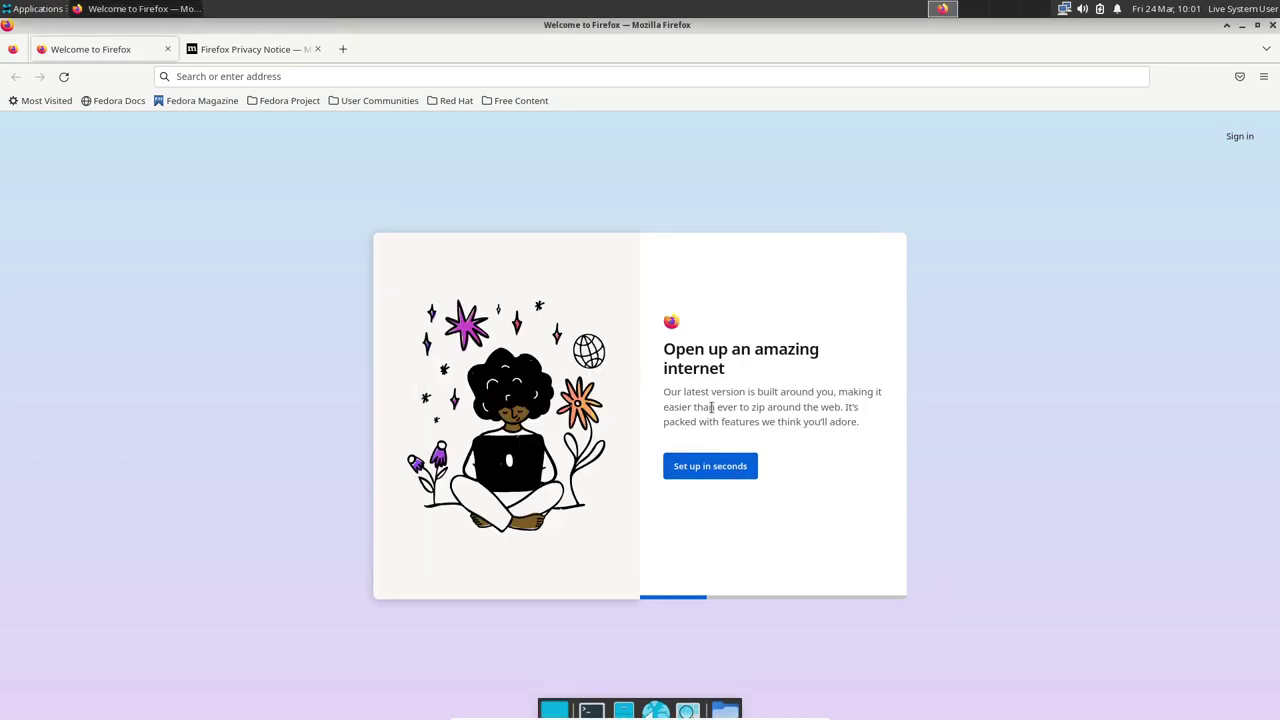
Open the Settings Manager again, view the Clipboard Manager Settings and close them
{"action": "key", "text": "alt+Tab"}
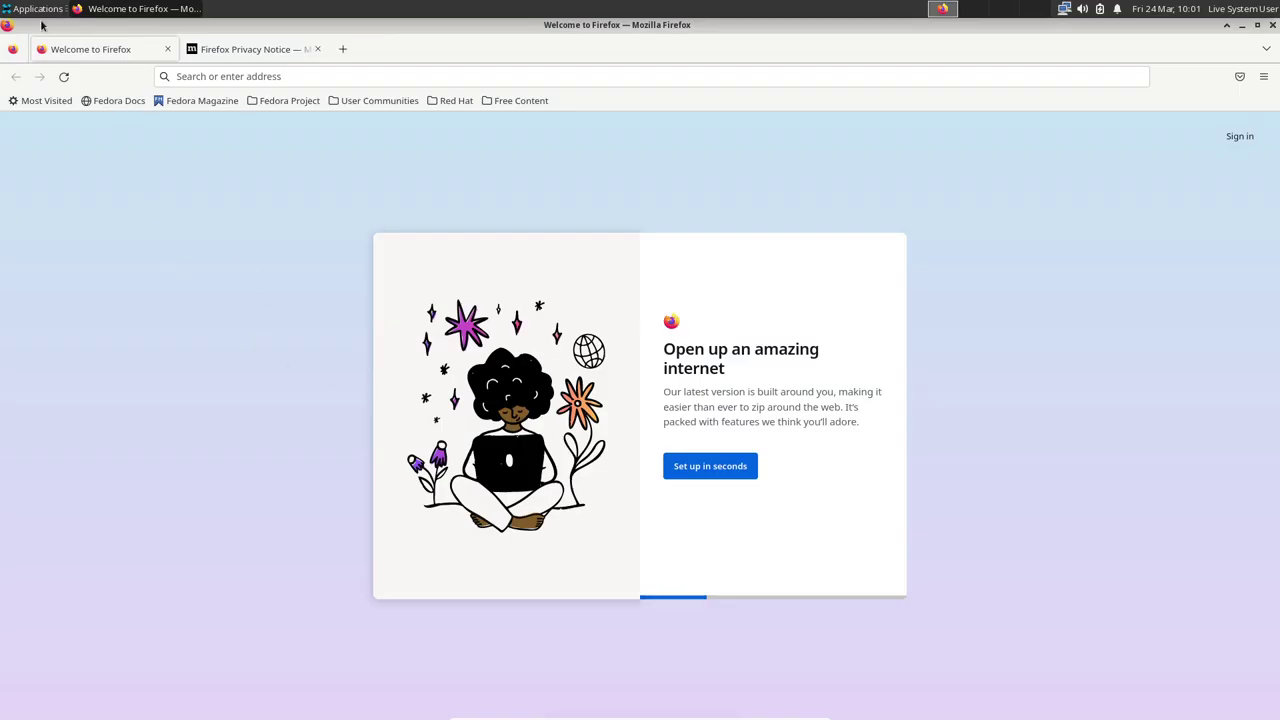
{"action": "left_click", "coordinate": [38, 12]}
{"action": "mouse_move", "coordinate": [85, 124]}
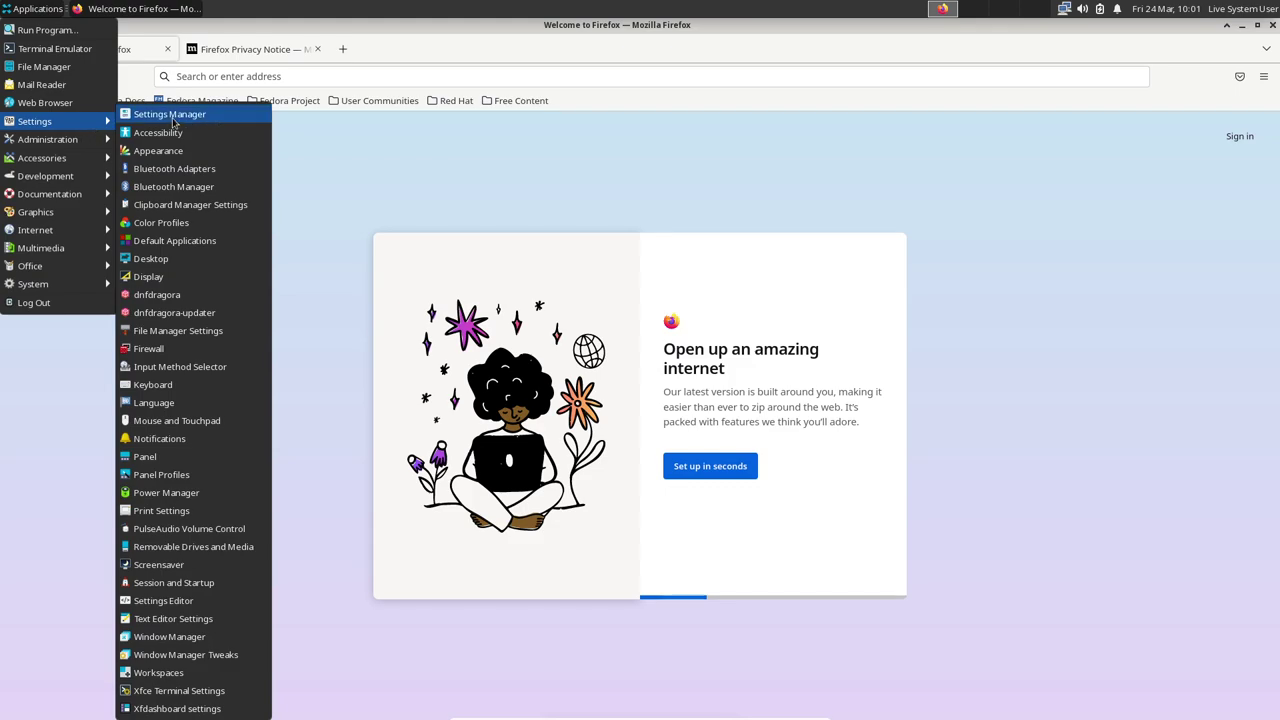
{"action": "left_click", "coordinate": [227, 120]}
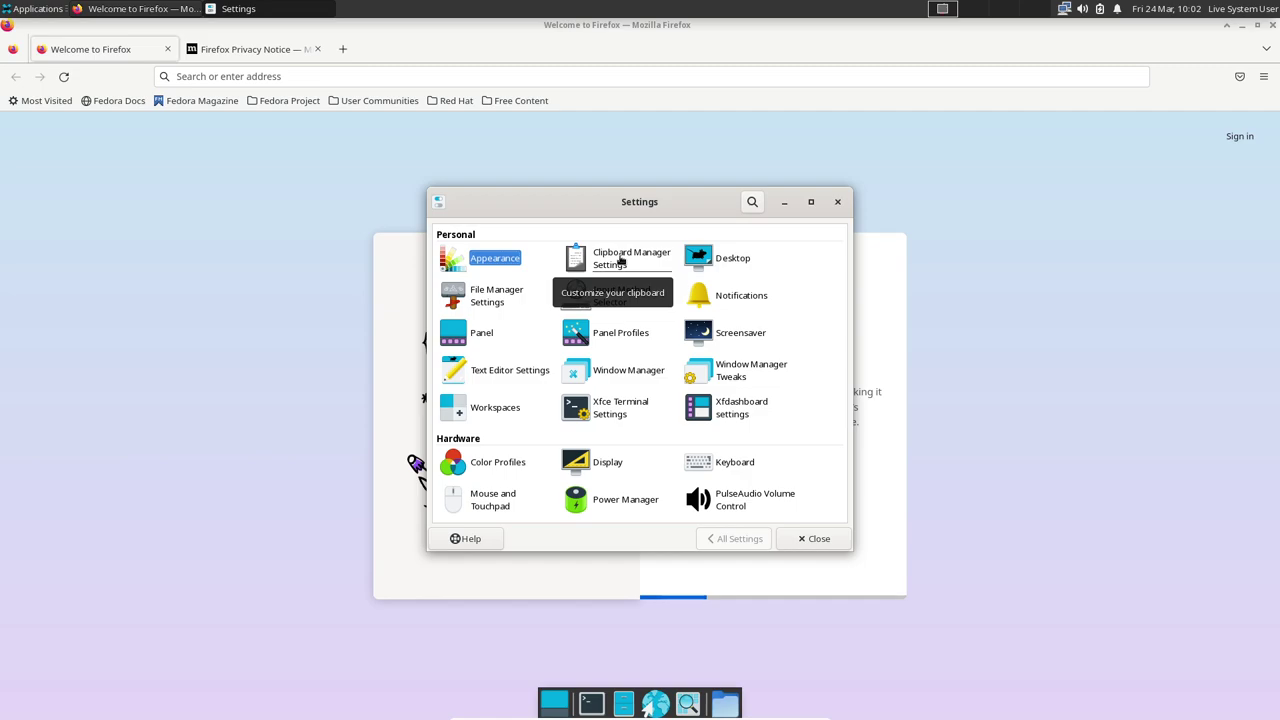
{"action": "left_click", "coordinate": [620, 260]}
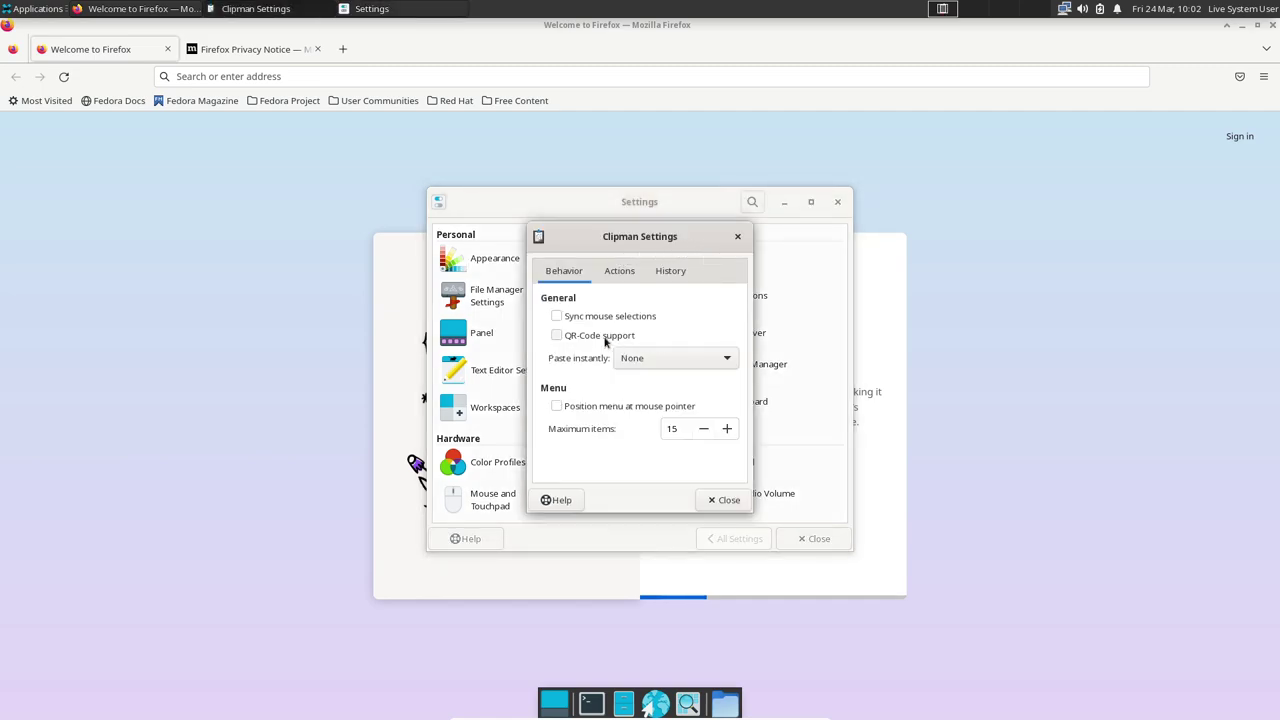
{"action": "left_click", "coordinate": [737, 236]}
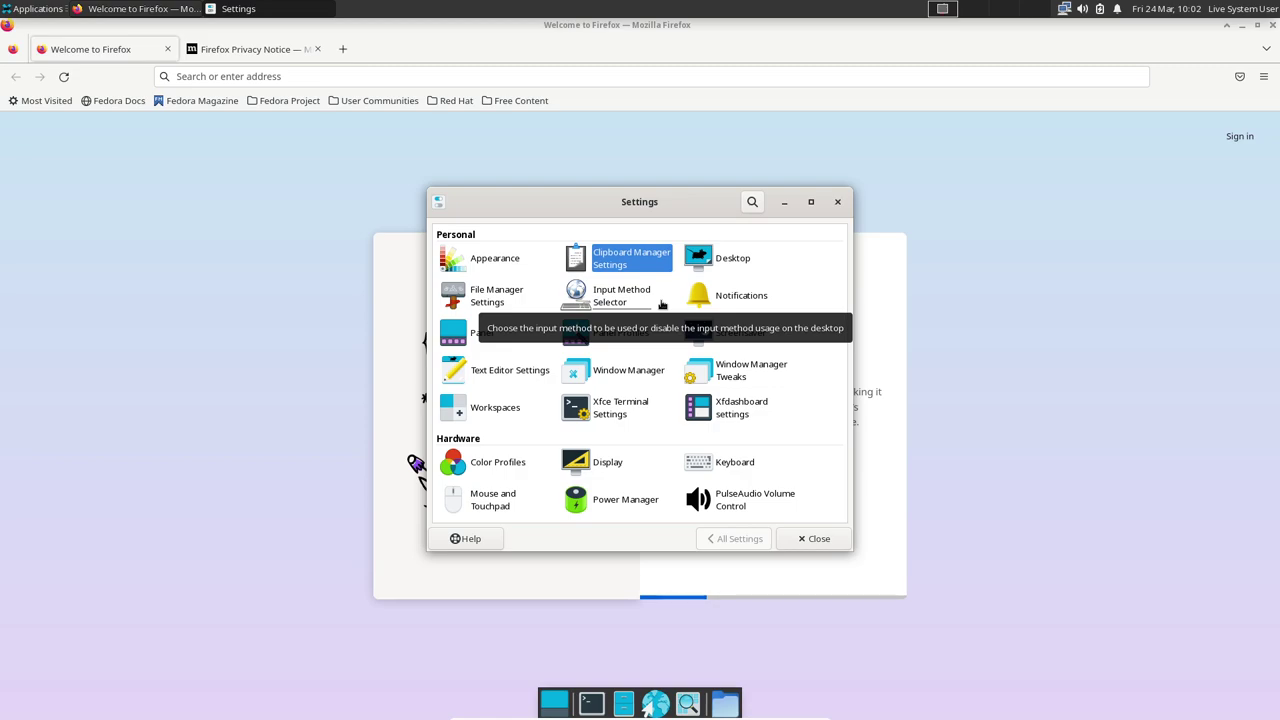
Load xfce.org in a new browser tab, go to its Docs page and return to the Settings window
{"action": "left_click", "coordinate": [342, 49]}
{"action": "left_click", "coordinate": [352, 87]}
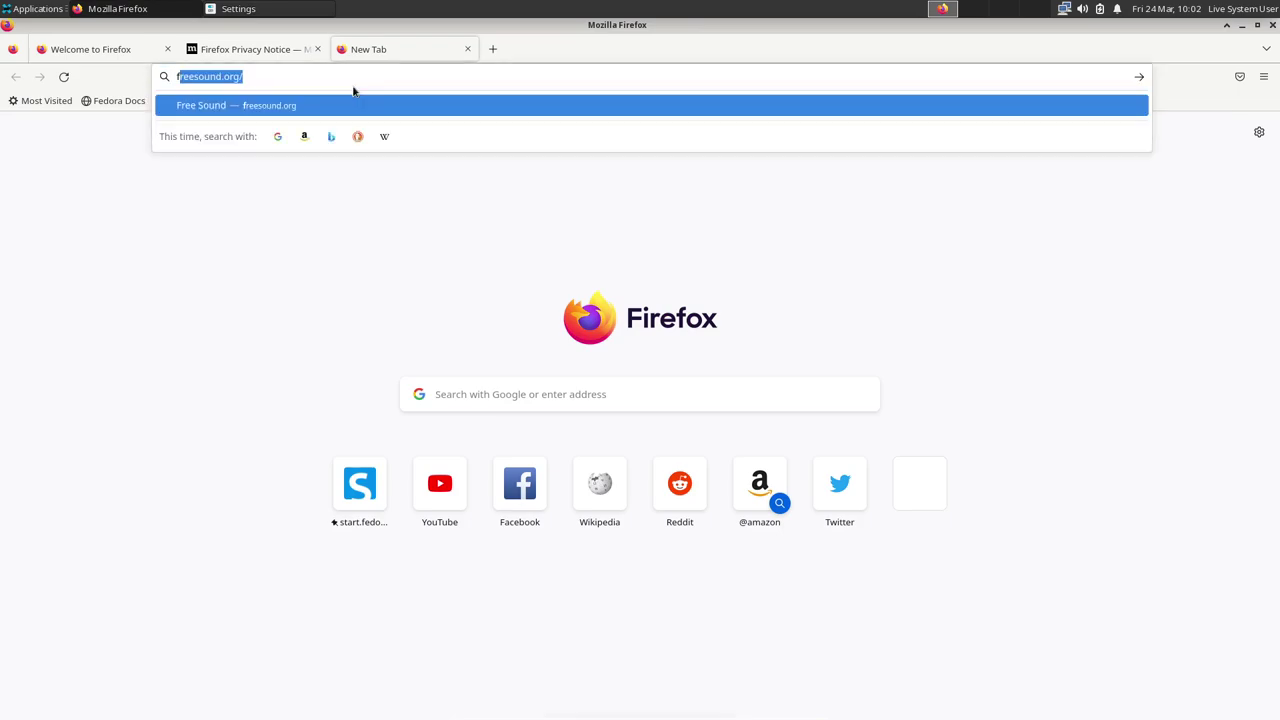
{"action": "type", "text": "xfce.org"}
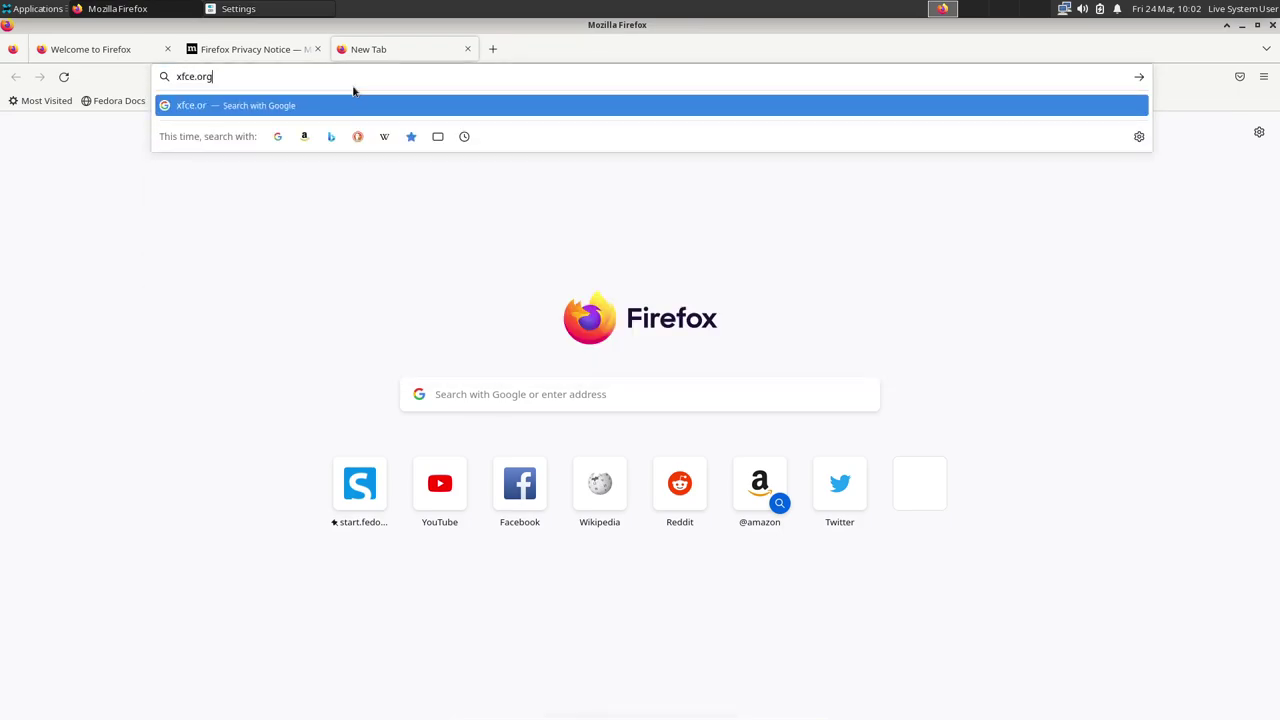
{"action": "key", "text": "Return"}
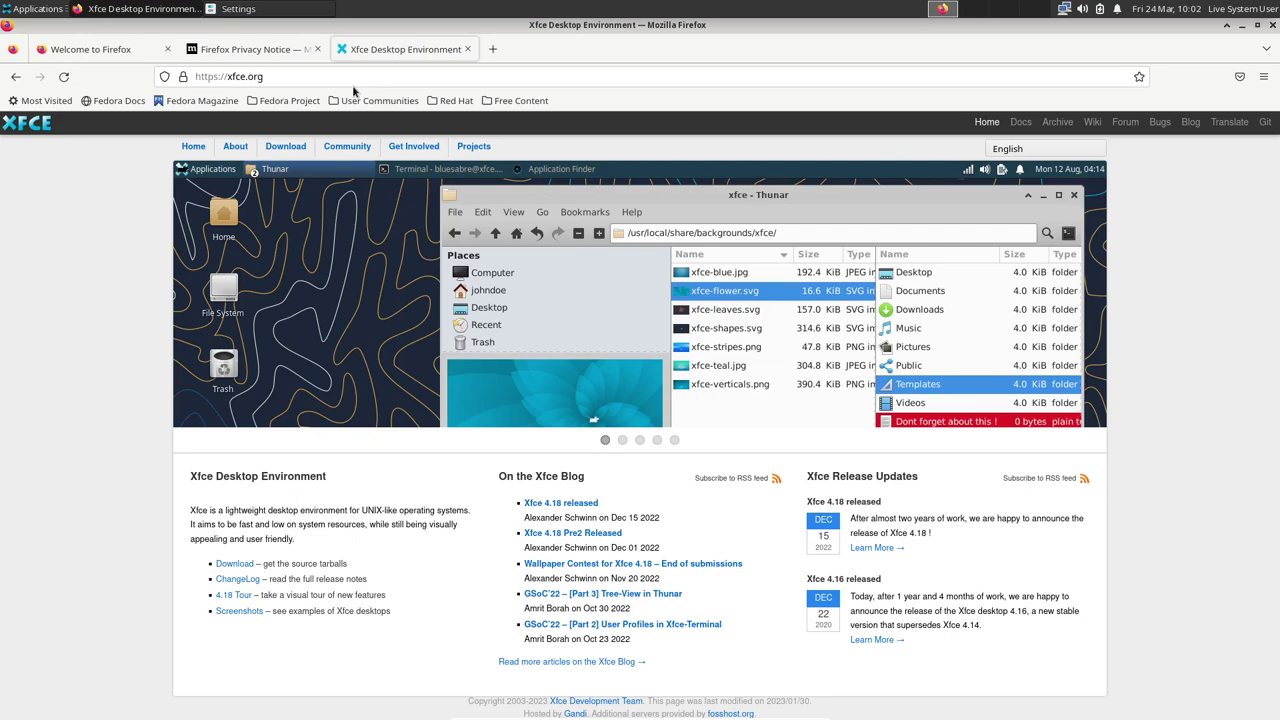
{"action": "left_click", "coordinate": [1020, 121]}
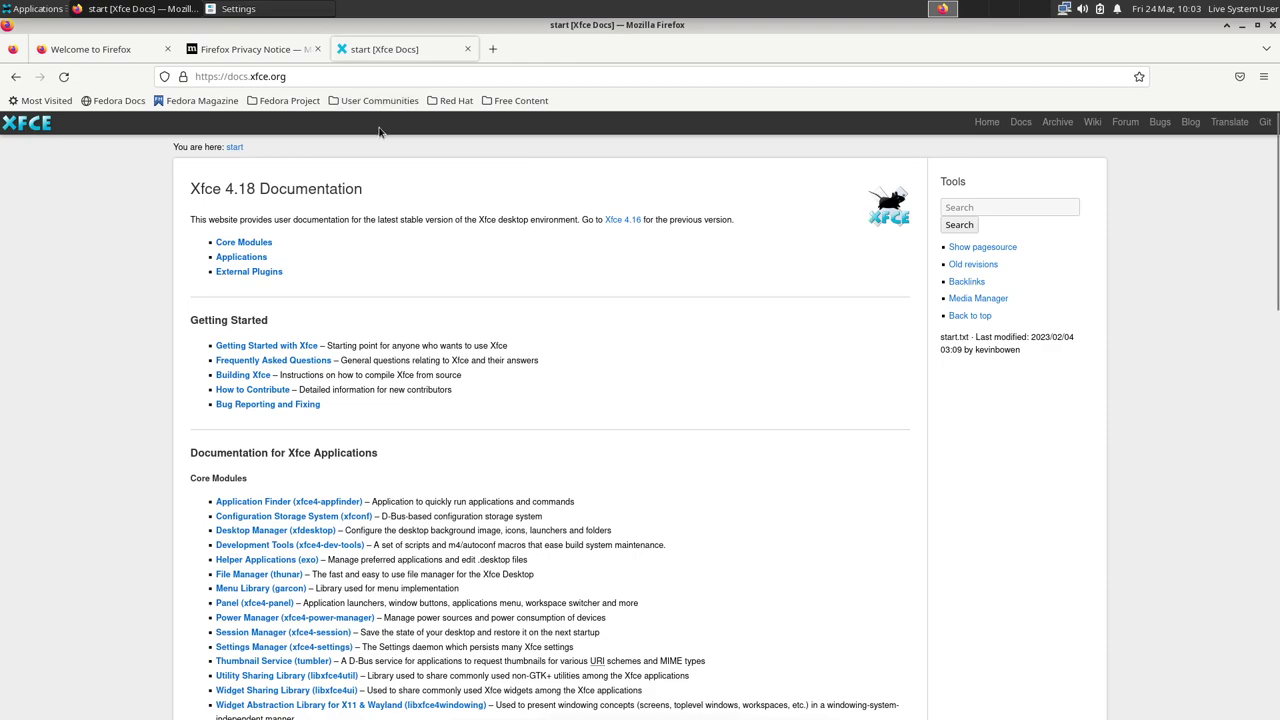
{"action": "left_click", "coordinate": [228, 8]}
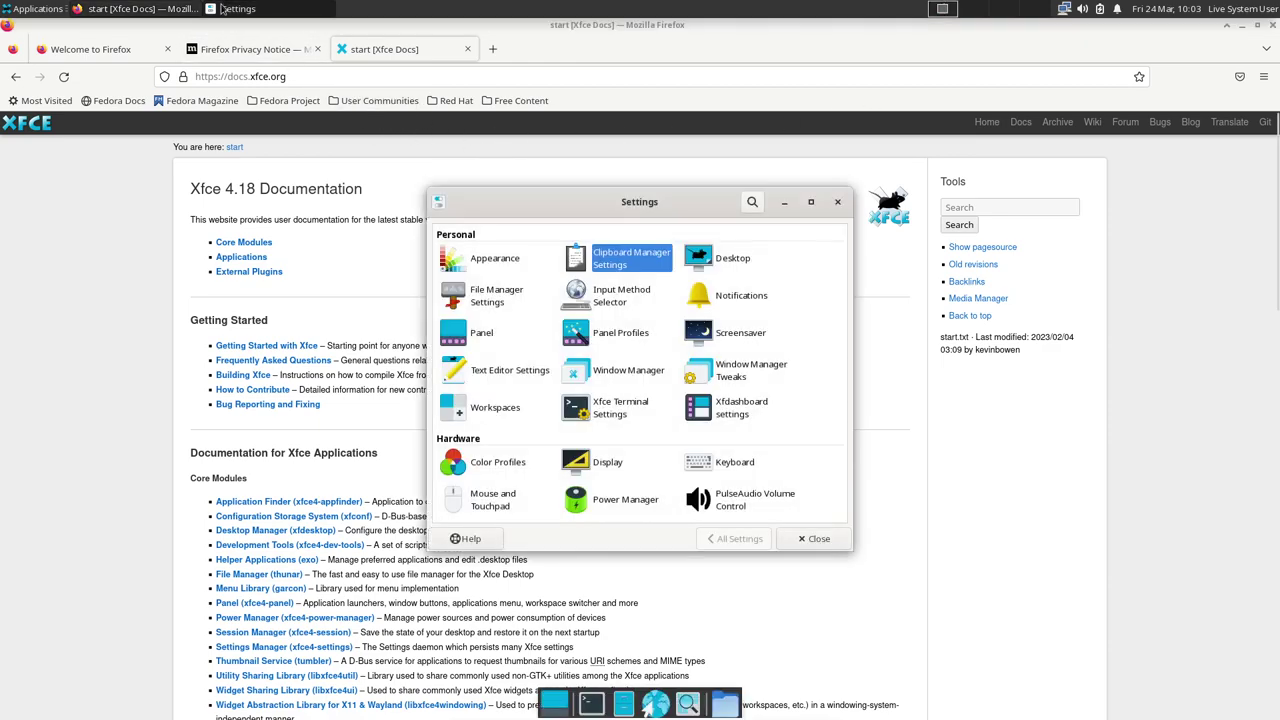